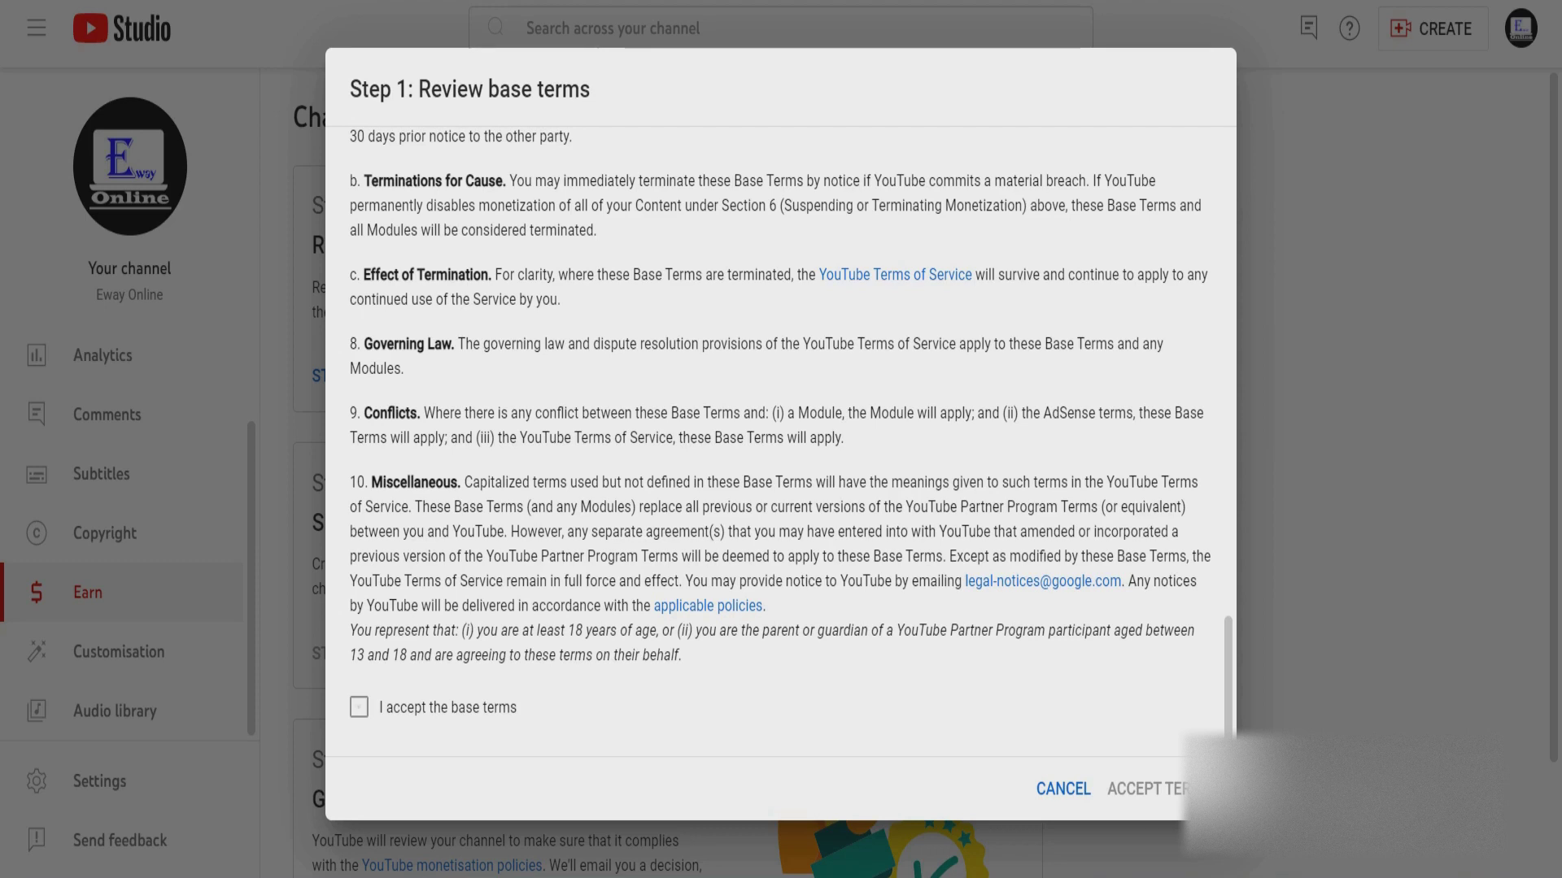
- Accept the Partner Programme base terms and start Step 2, Sign up for Google AdSense
left_click(1155, 789)
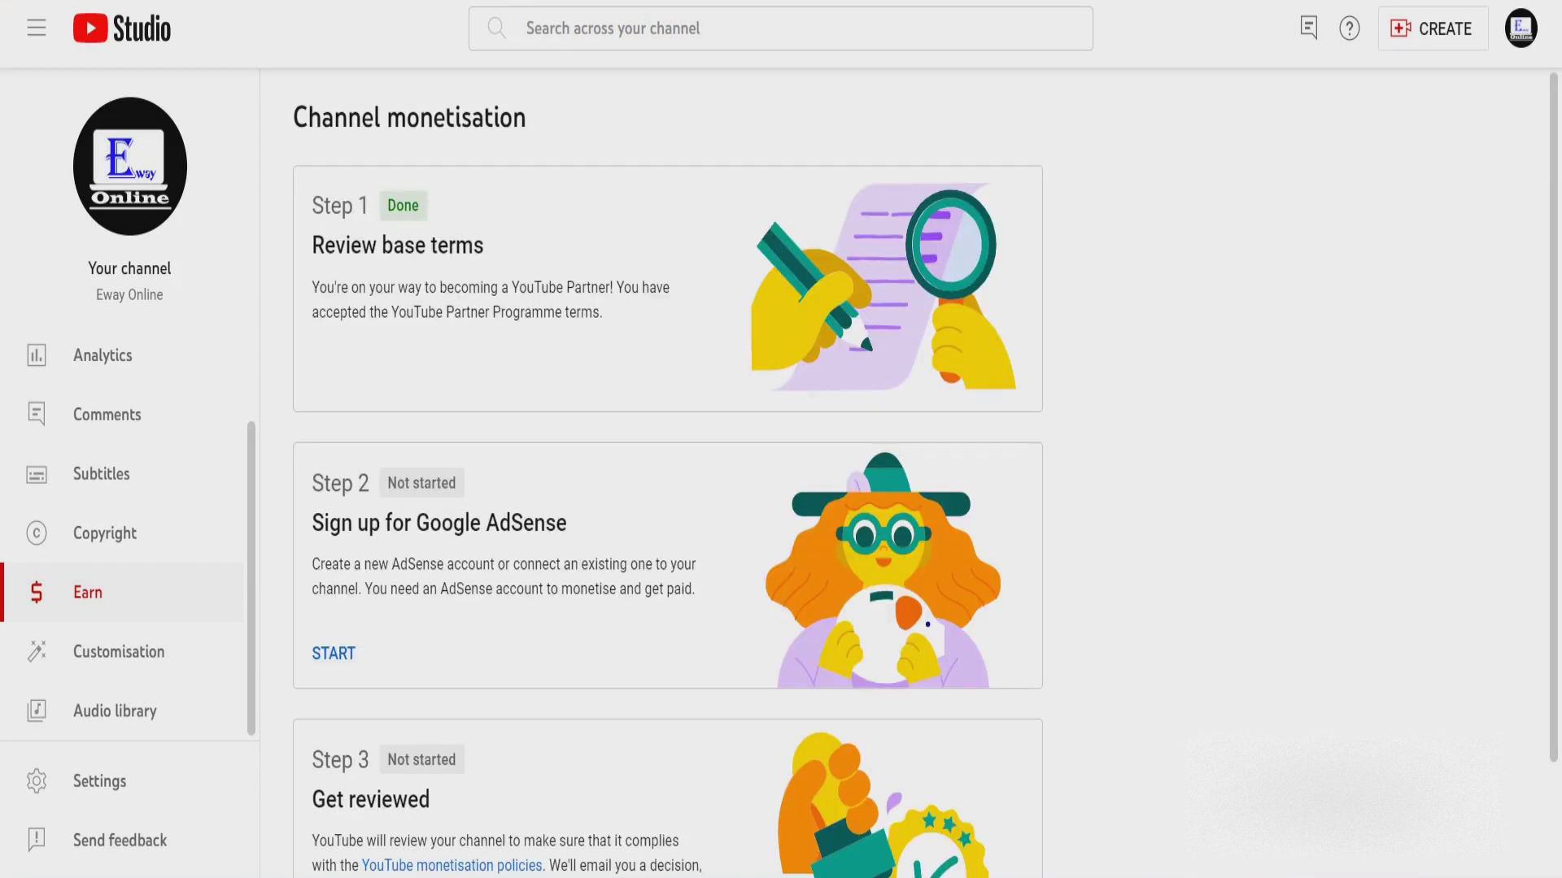
scroll(667, 471, "down", 2)
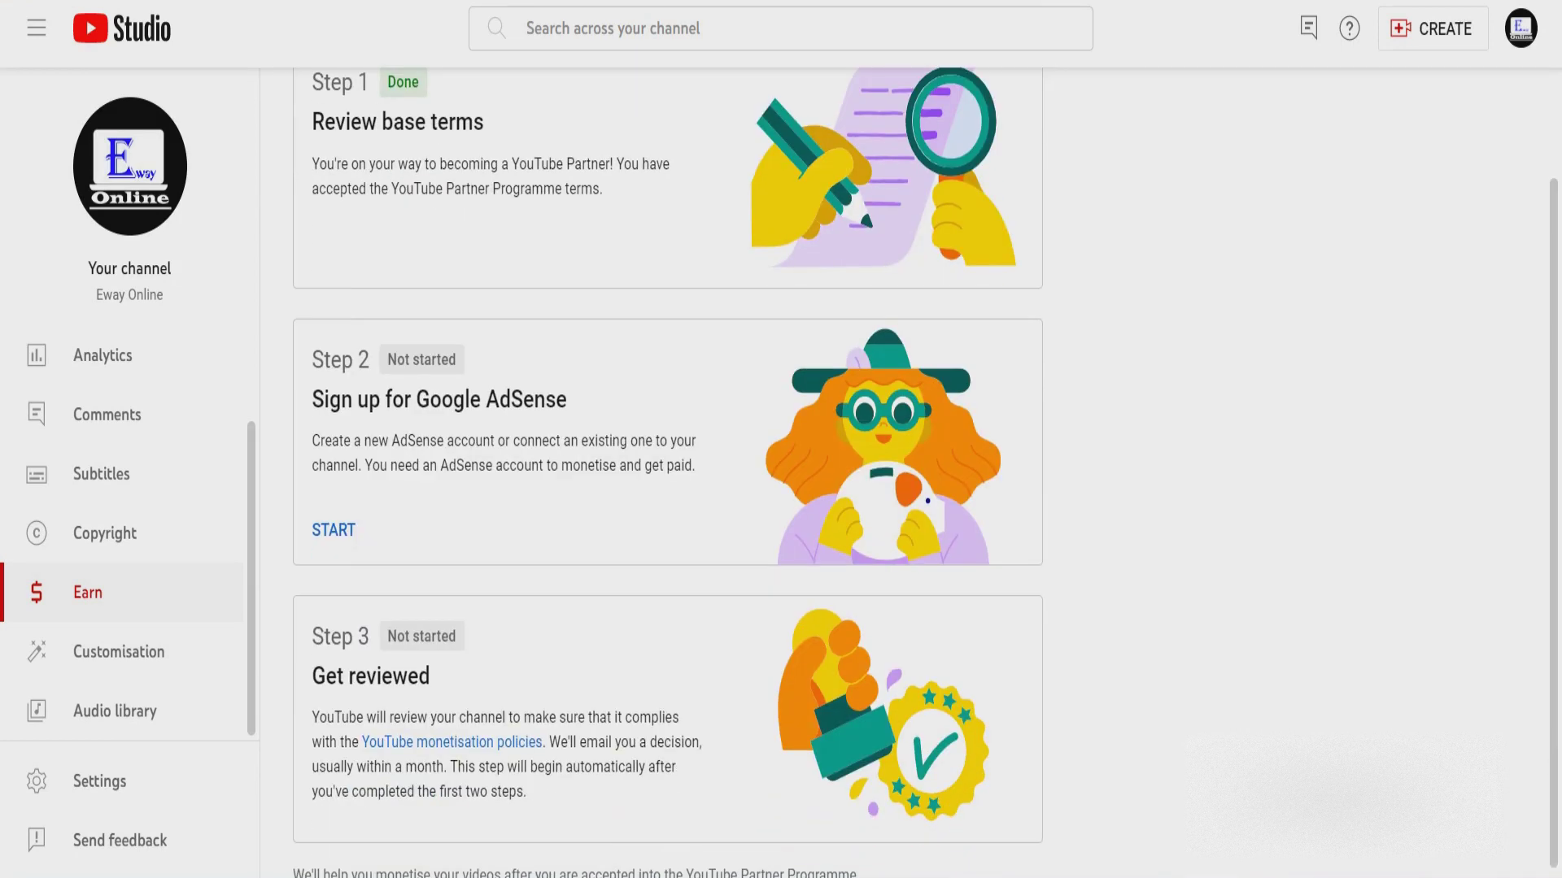
left_click(340, 529)
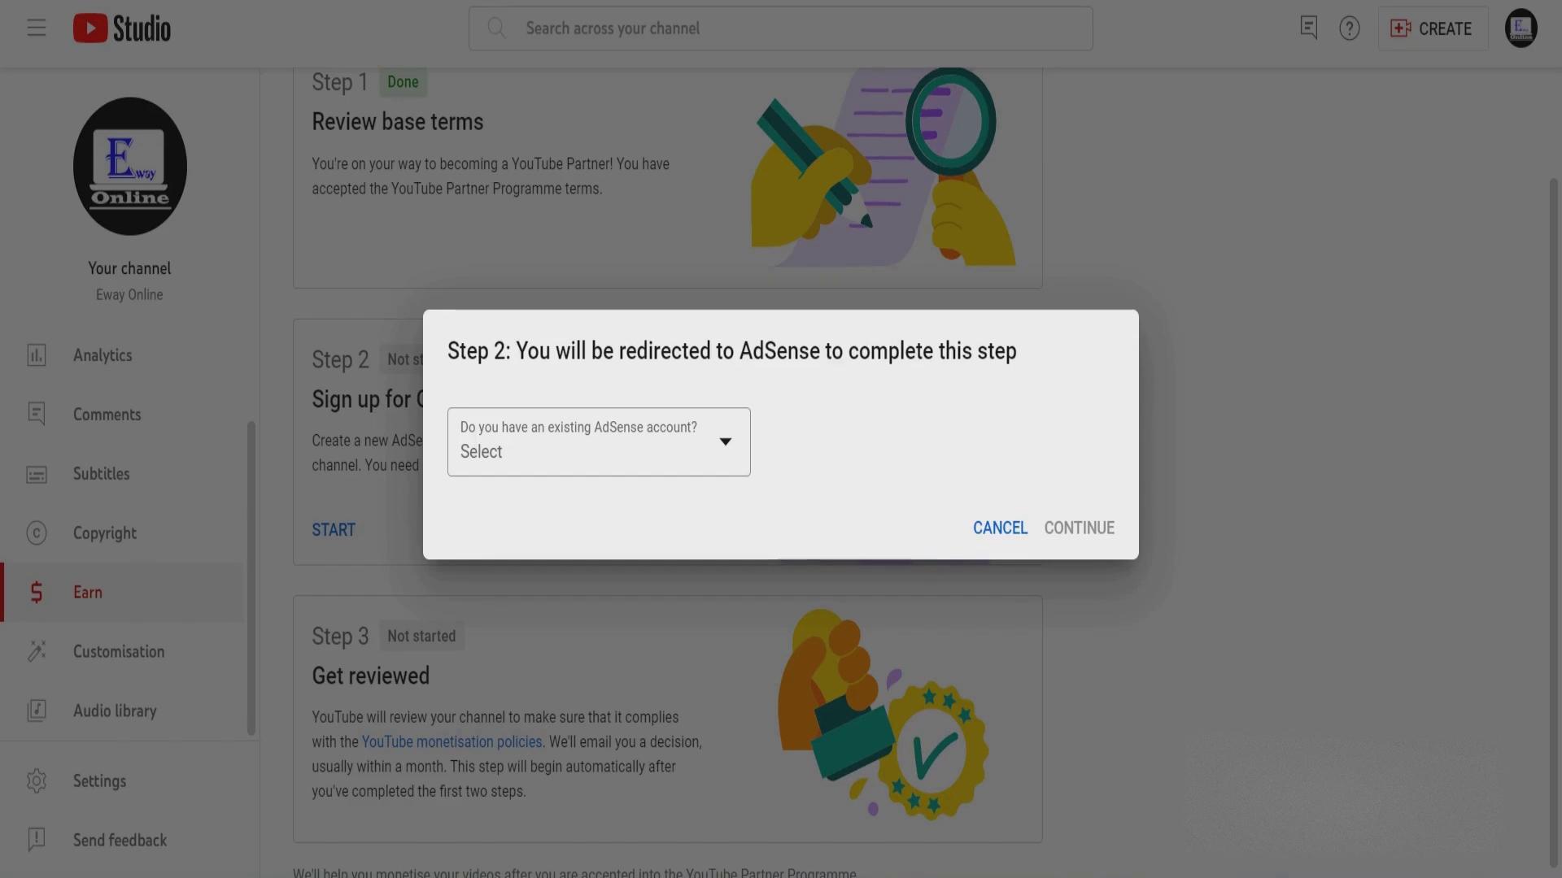
- Answer 'No, I don't have an existing account' to the existing AdSense account question
left_click(667, 442)
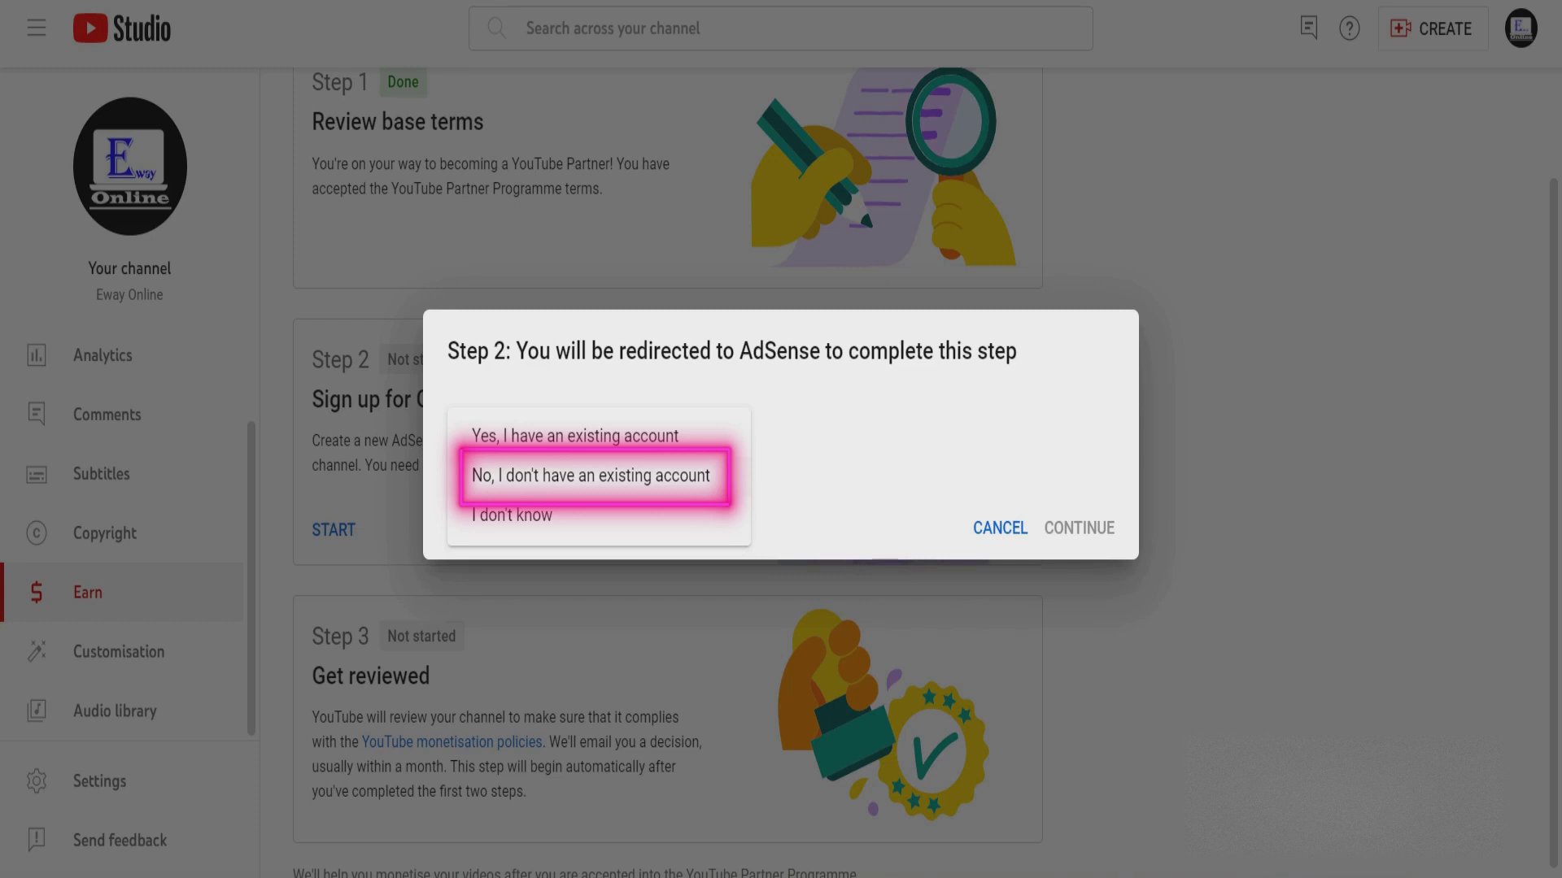
left_click(591, 476)
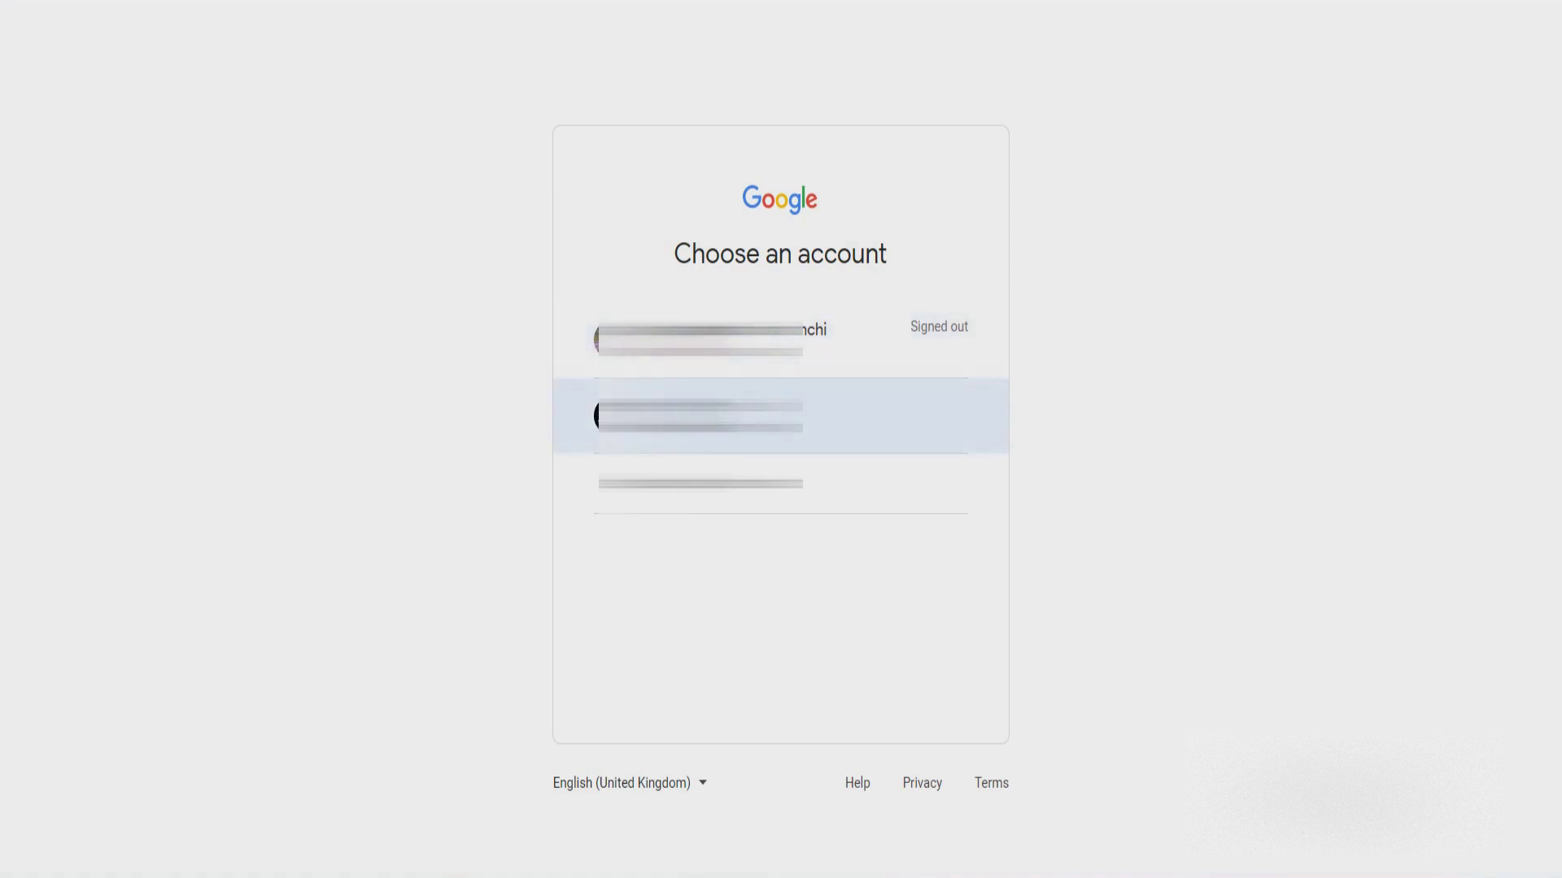
- Continue with the channel's Google account and choose Yes for customised AdSense help and suggestions
left_click(699, 416)
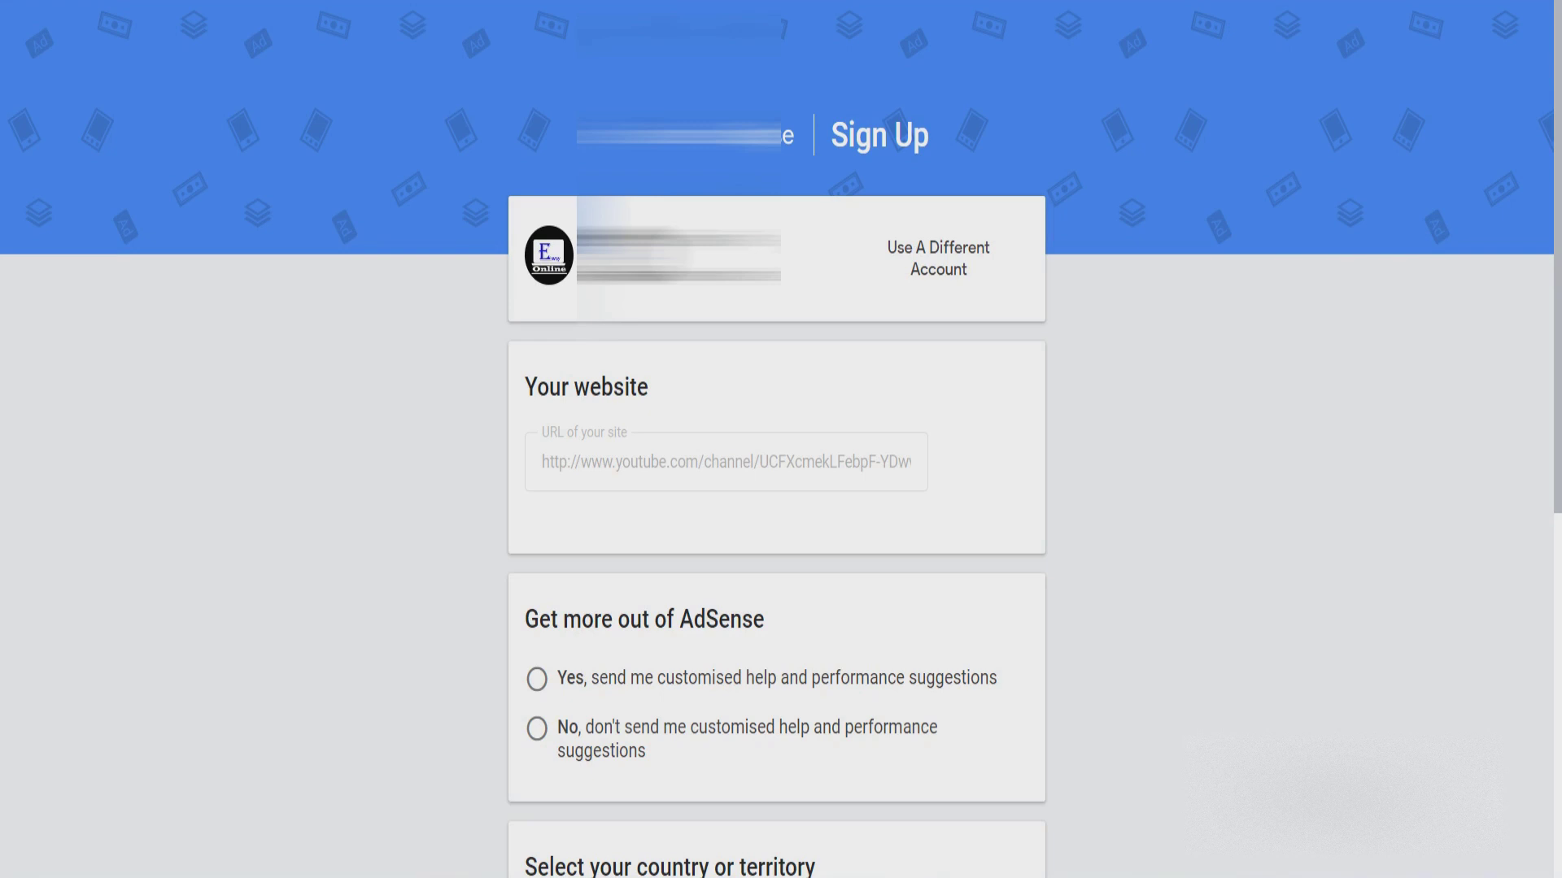
scroll(781, 440, "down", 2)
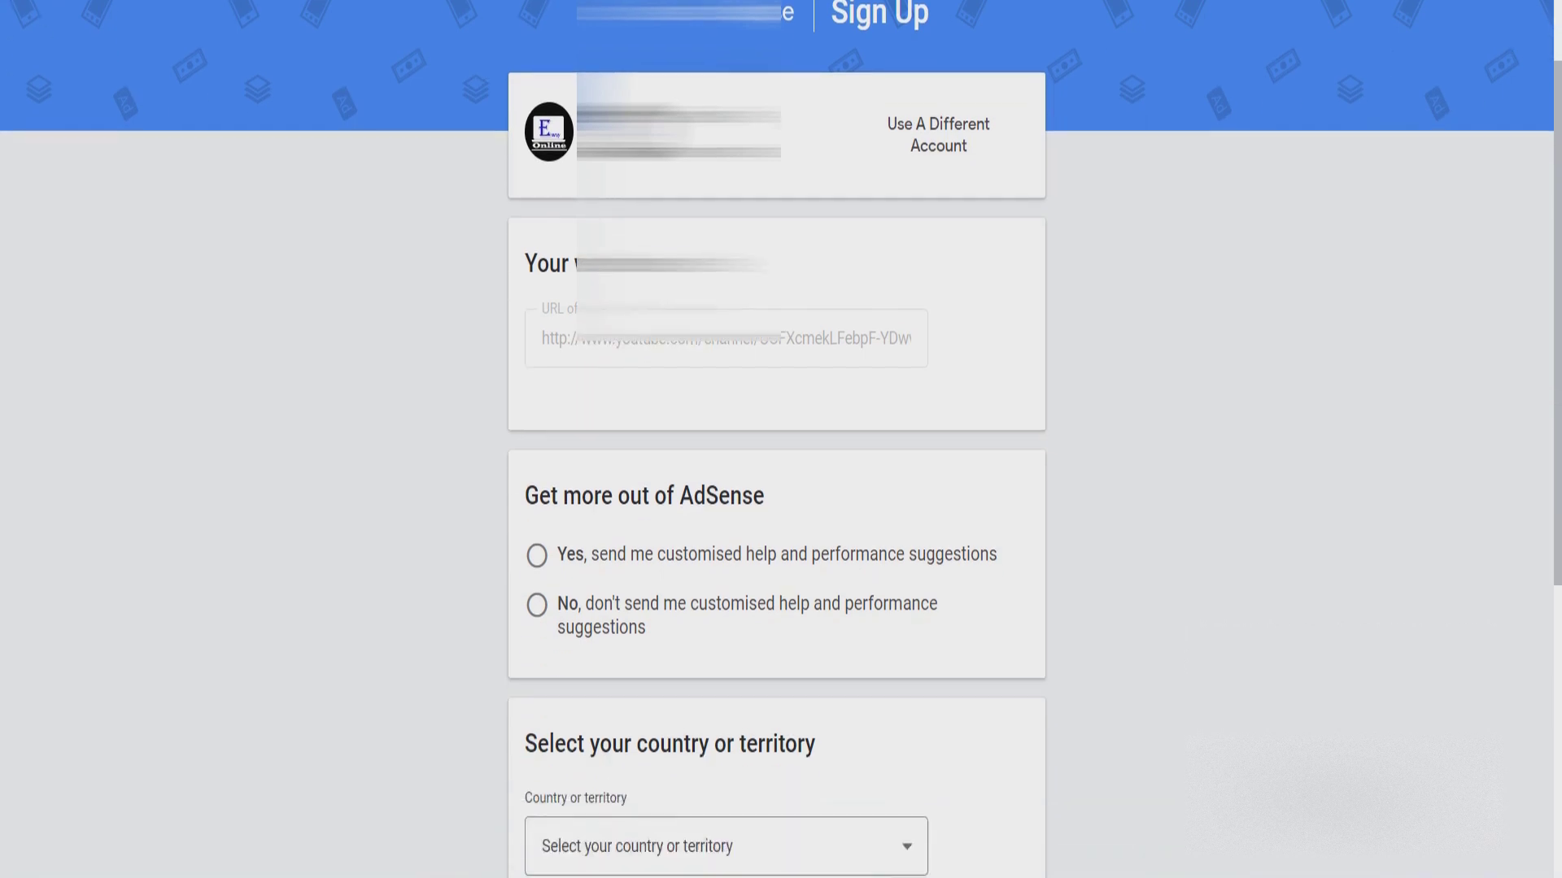
scroll(781, 439, "down", 2)
left_click(537, 432)
- Open the country or territory list on the AdSense sign-up form
scroll(781, 440, "down", 2)
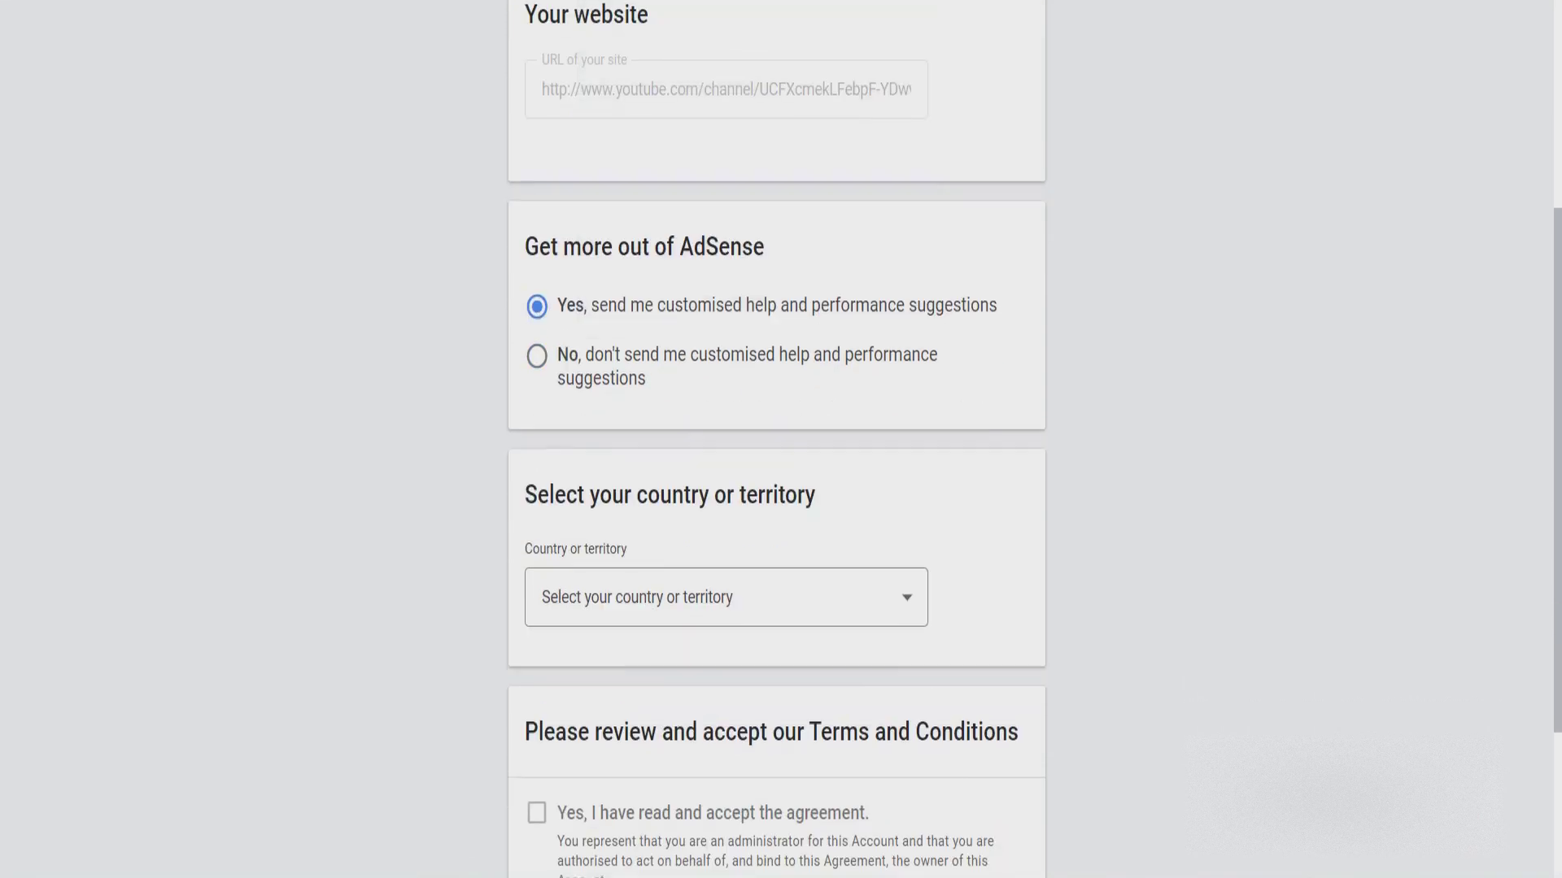
scroll(781, 439, "down", 2)
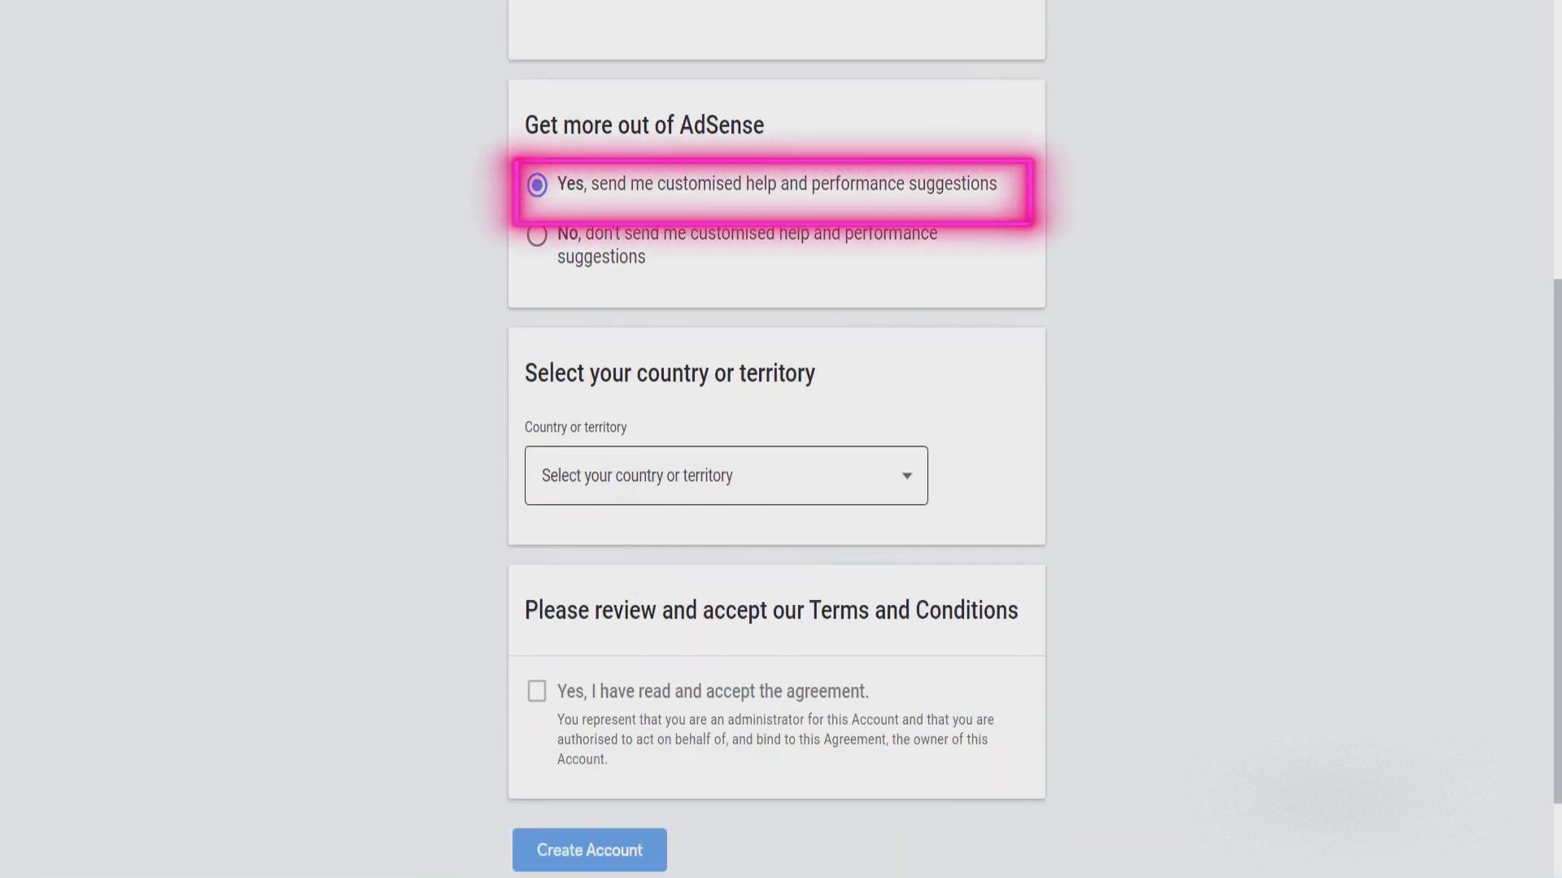
scroll(780, 439, "up", 4)
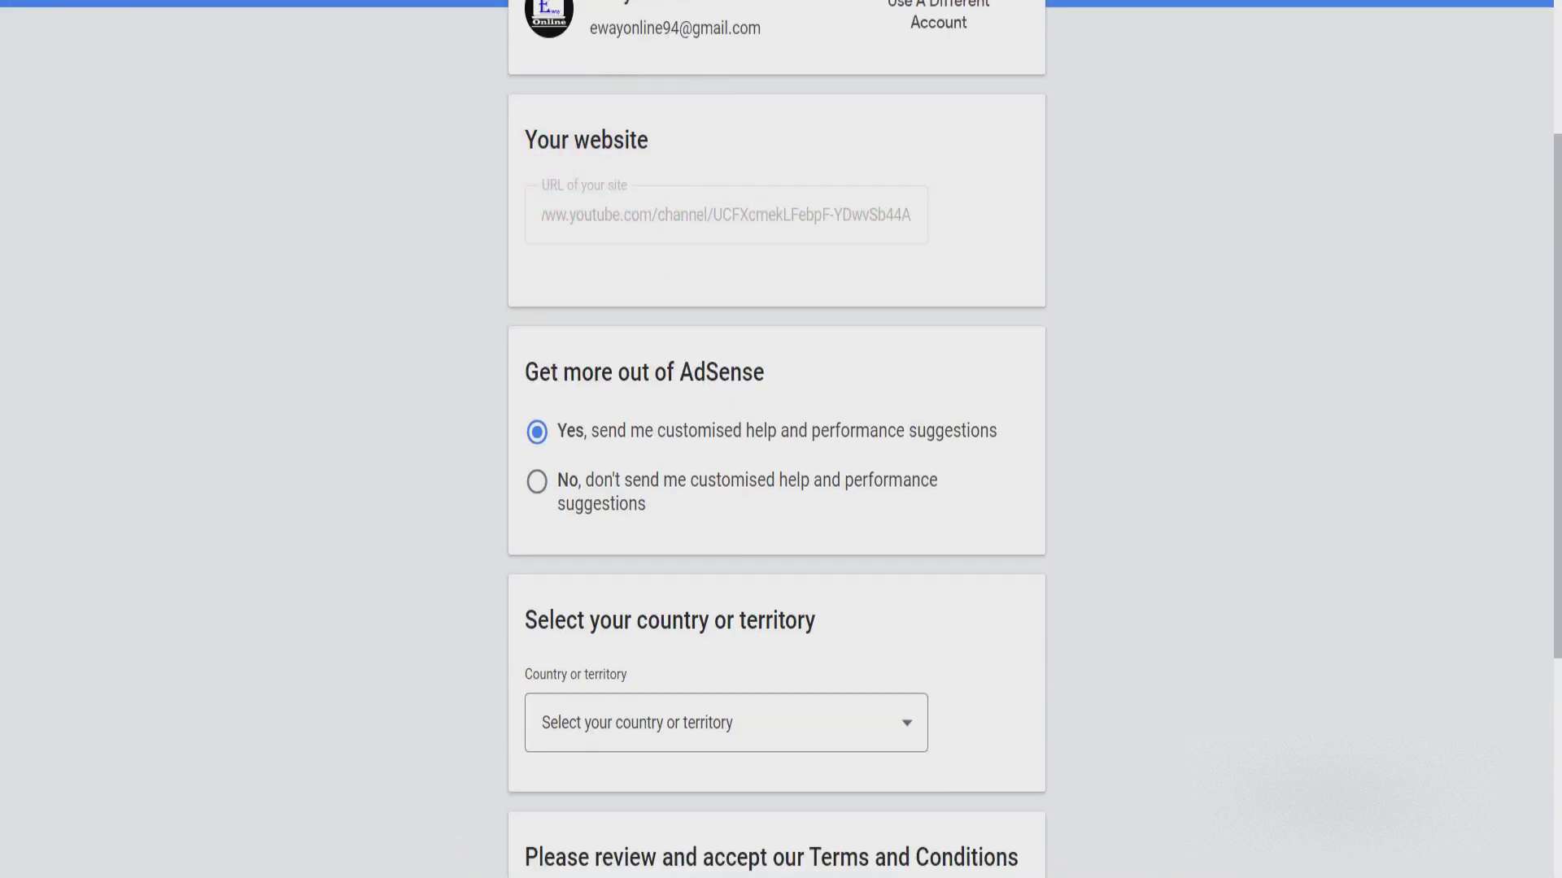
scroll(781, 439, "down", 4)
left_click(726, 475)
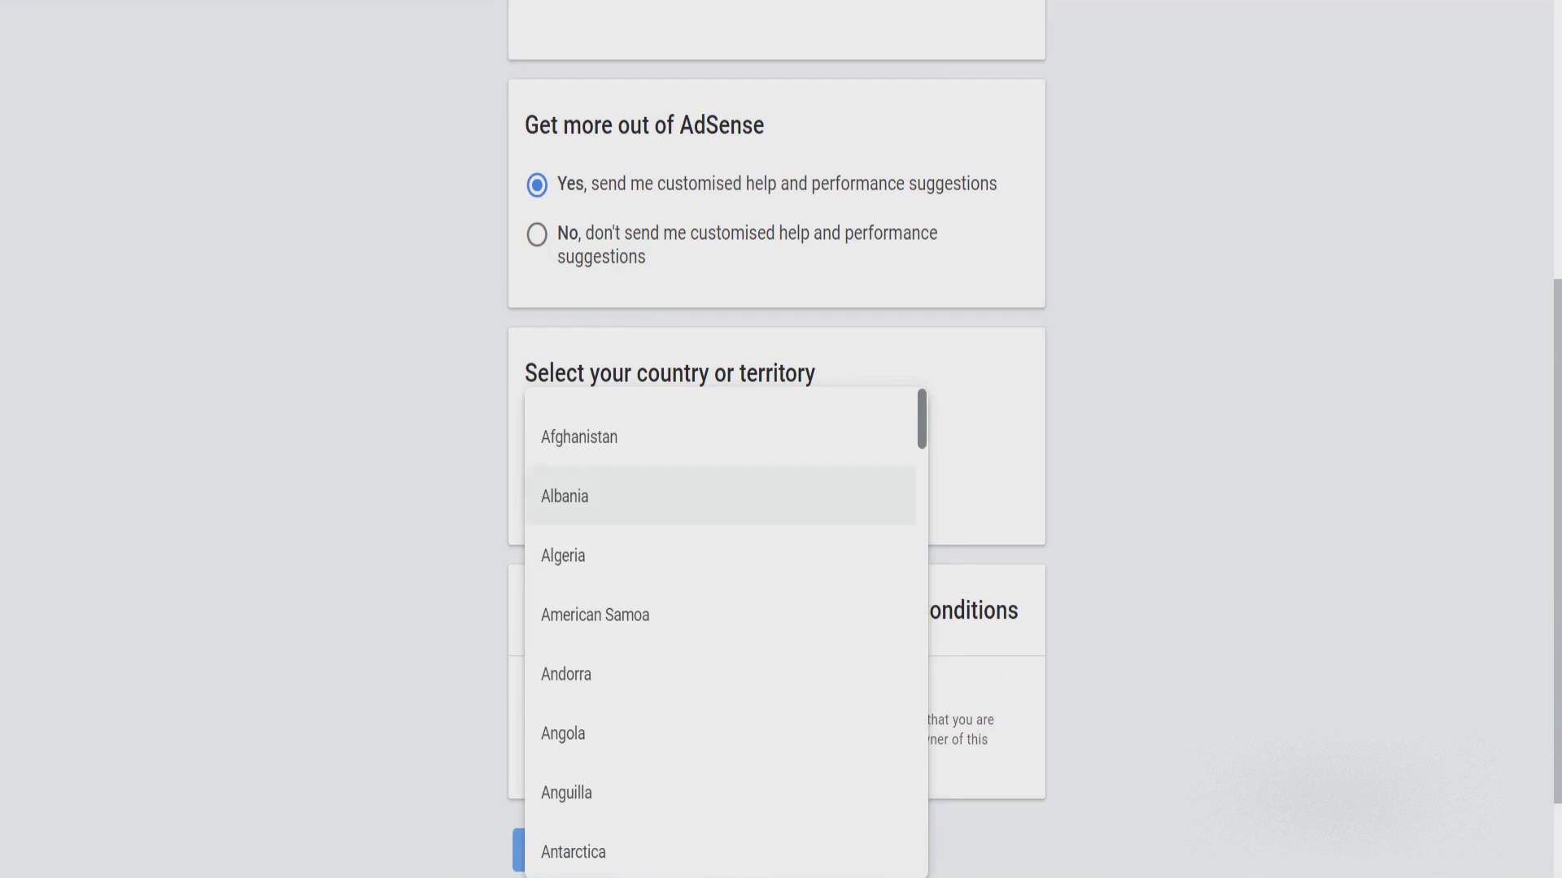
- Pick Sri Lanka from the country or territory list
scroll(724, 618, "down", 7)
scroll(724, 649, "down", 15)
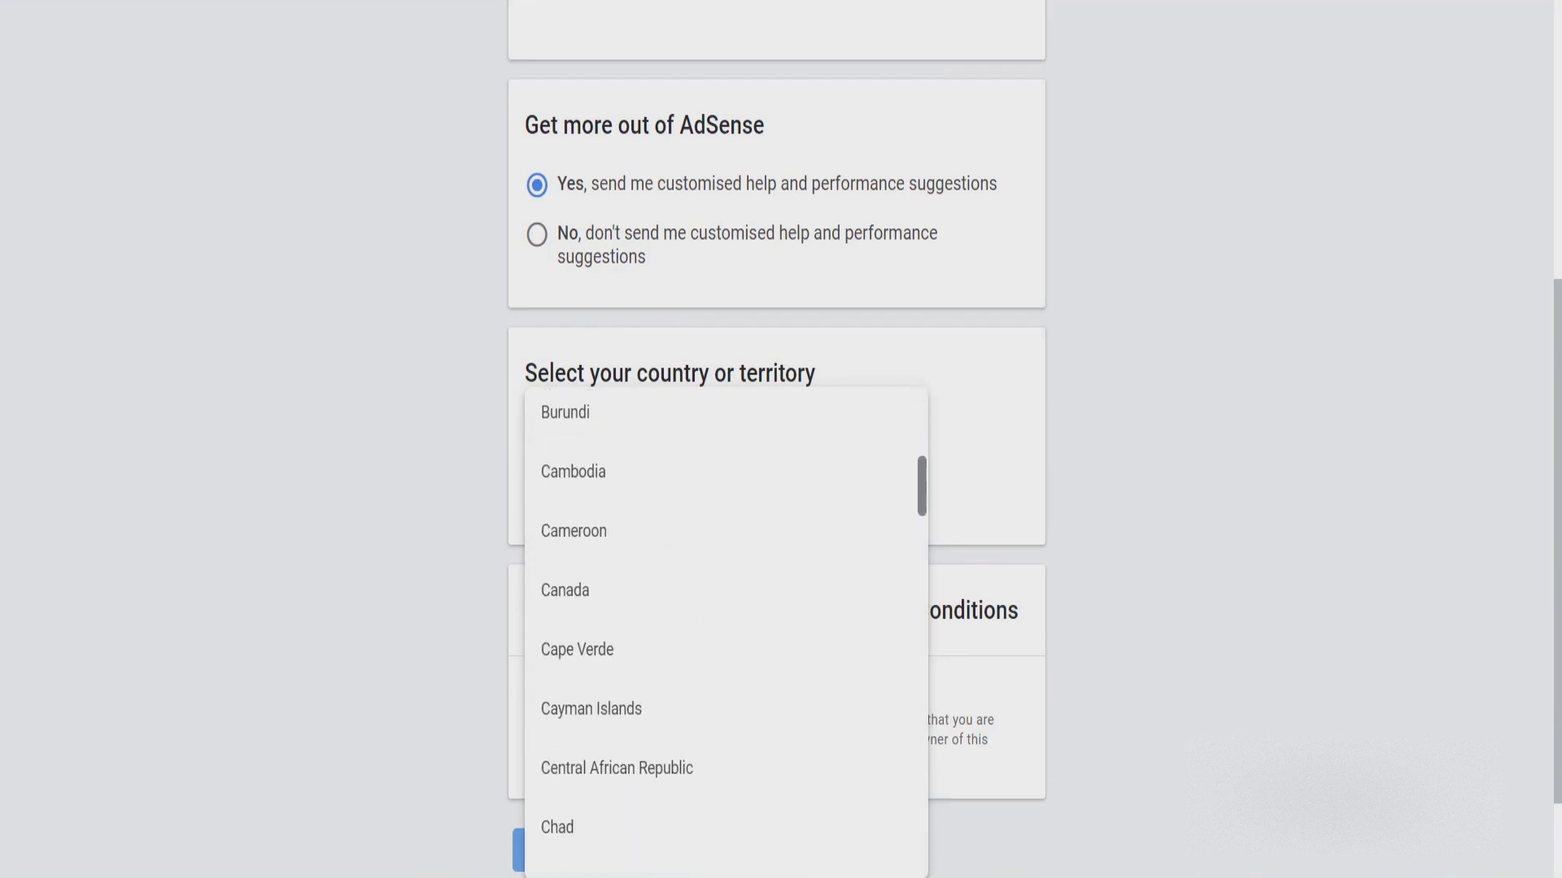
scroll(724, 649, "down", 9)
scroll(724, 649, "down", 16)
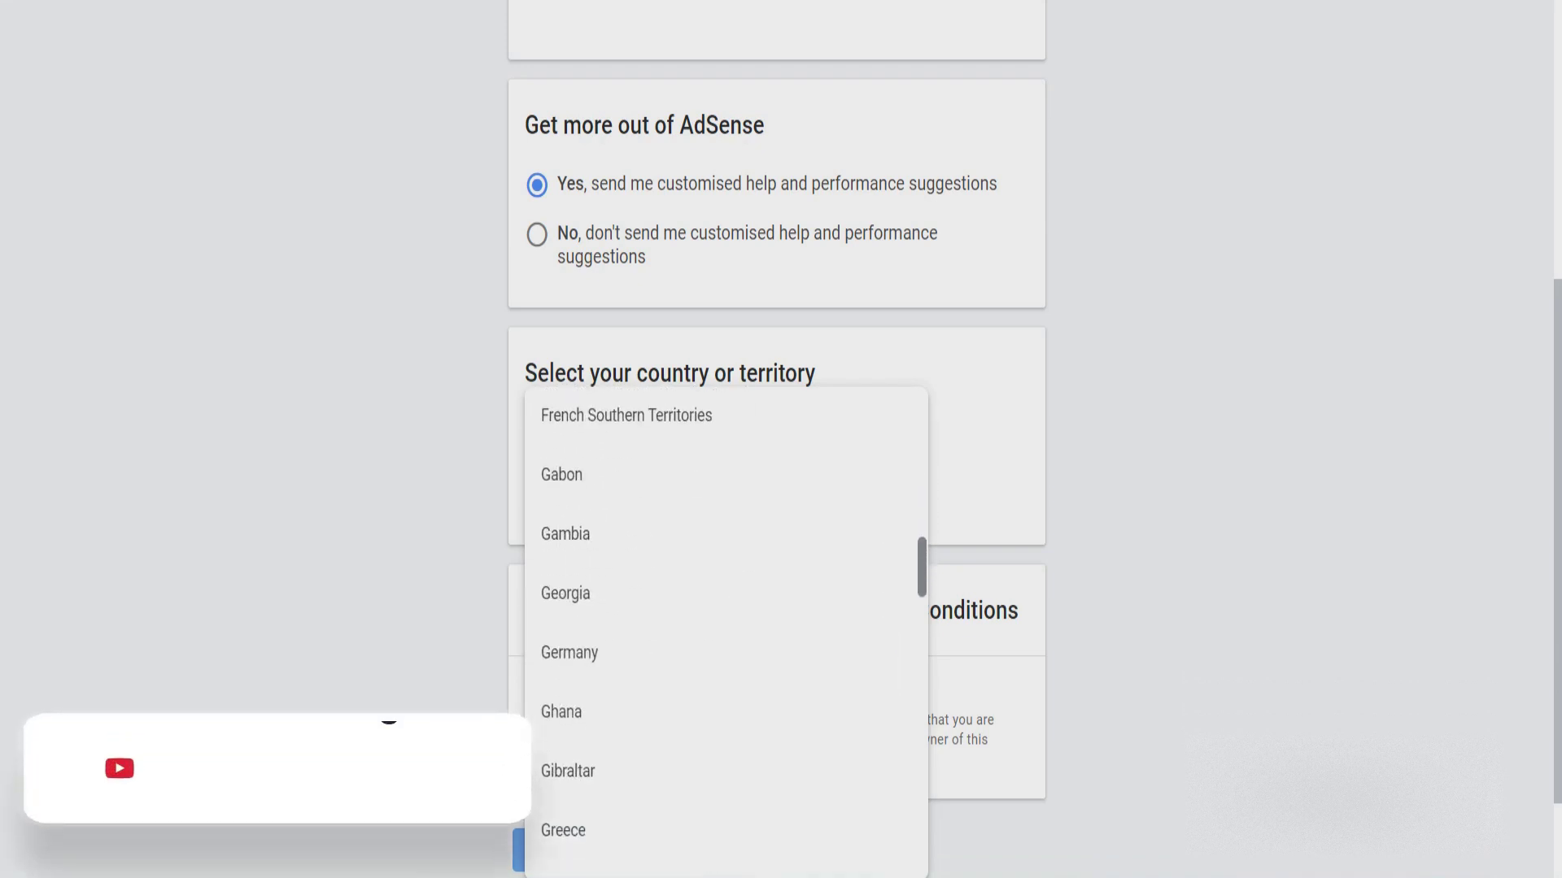
scroll(724, 649, "down", 20)
scroll(724, 649, "down", 20)
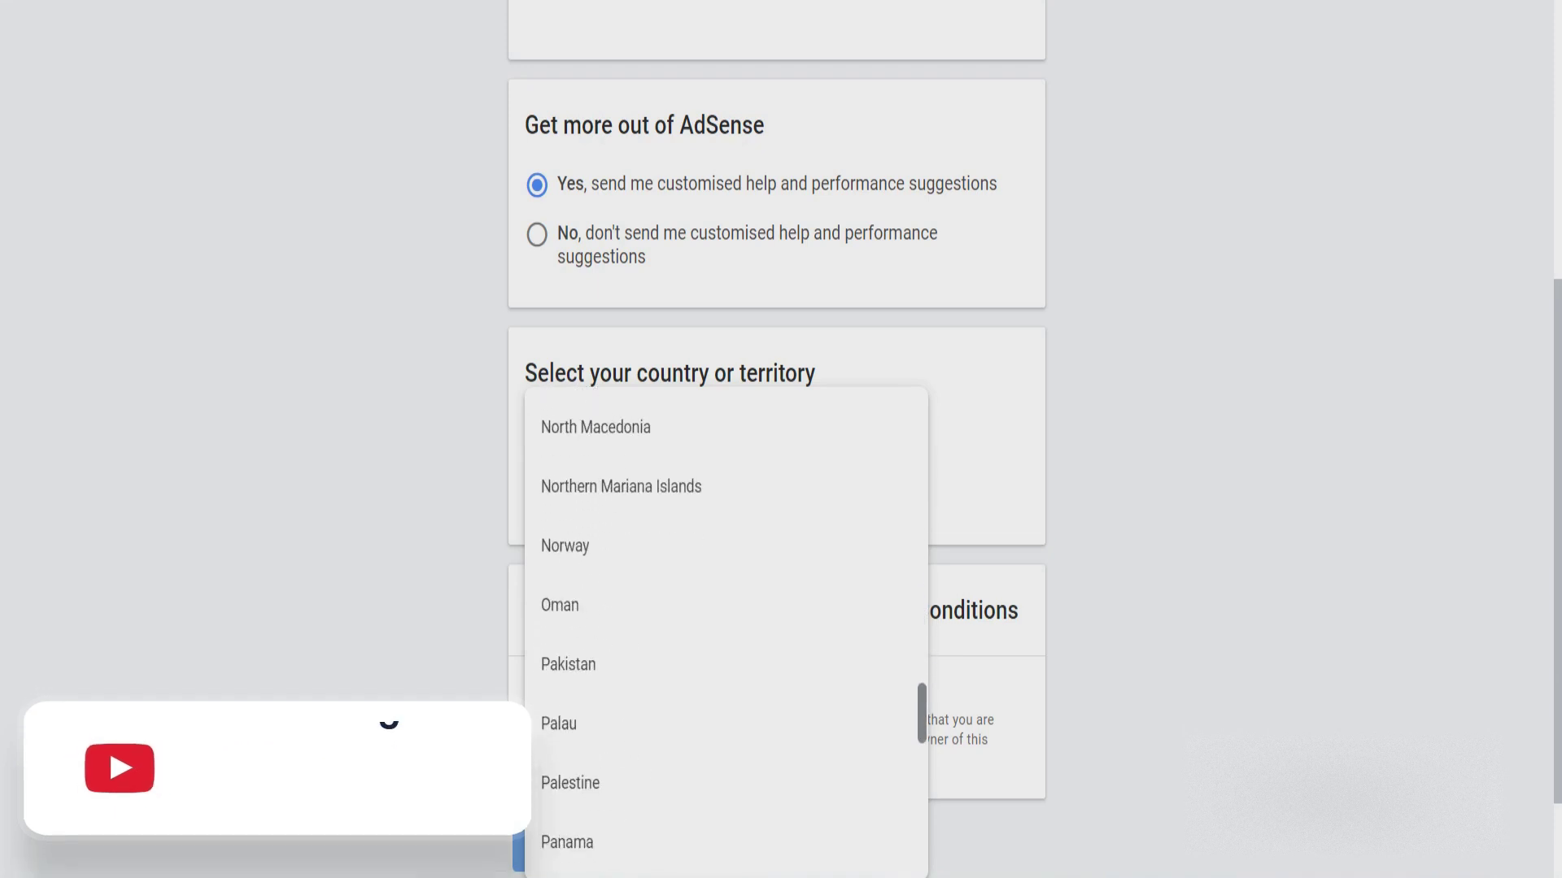
scroll(724, 649, "down", 17)
scroll(724, 649, "down", 3)
left_click(724, 708)
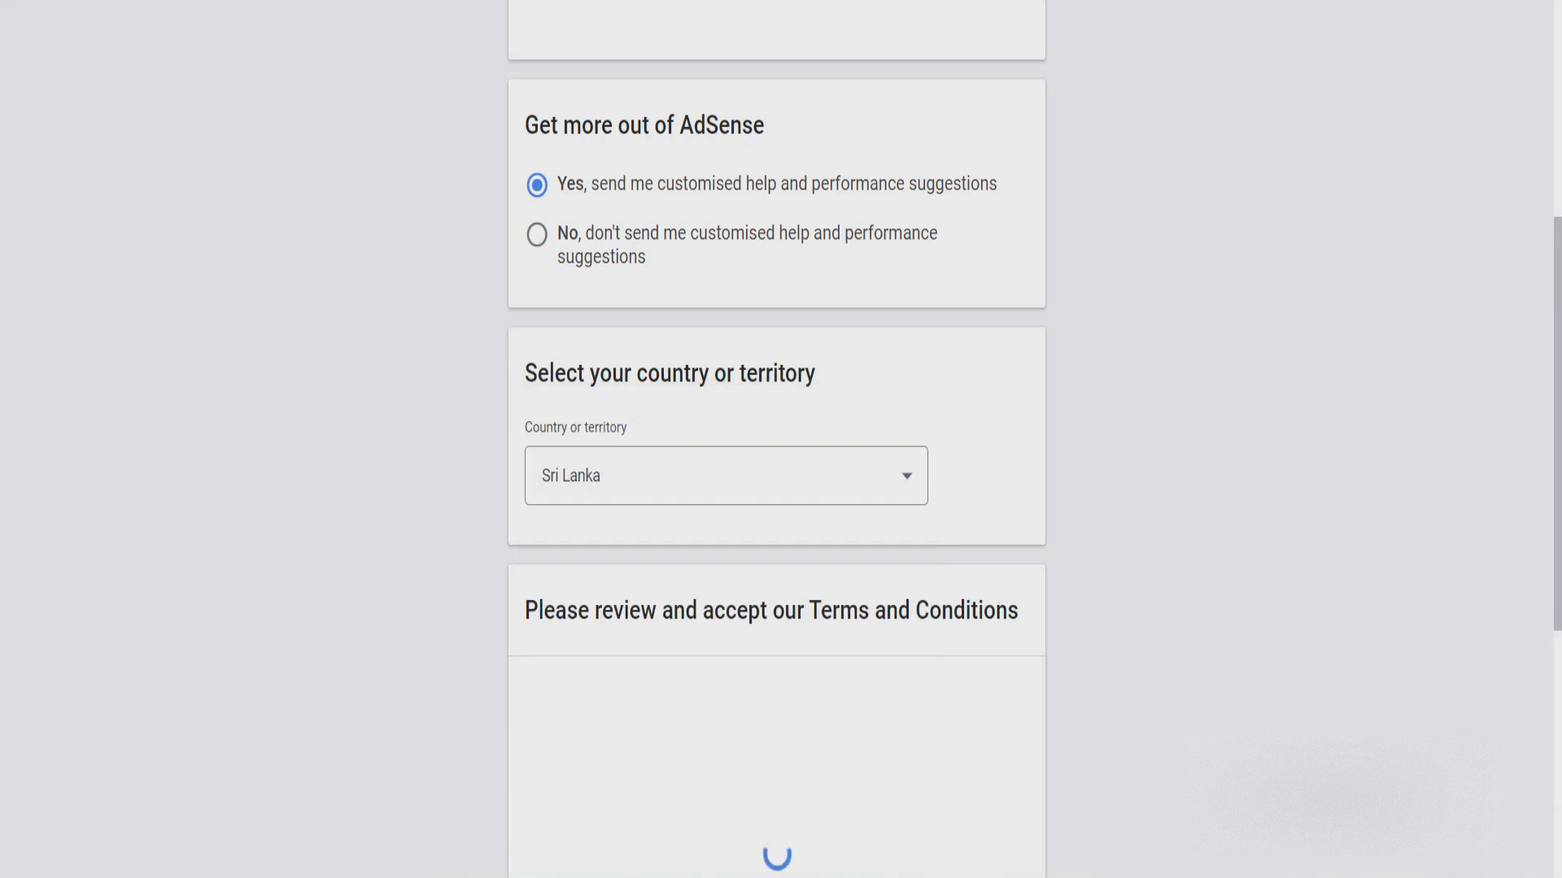
- Tick 'Yes, I have read and accept the agreement' and create the AdSense account
scroll(777, 439, "down", 3)
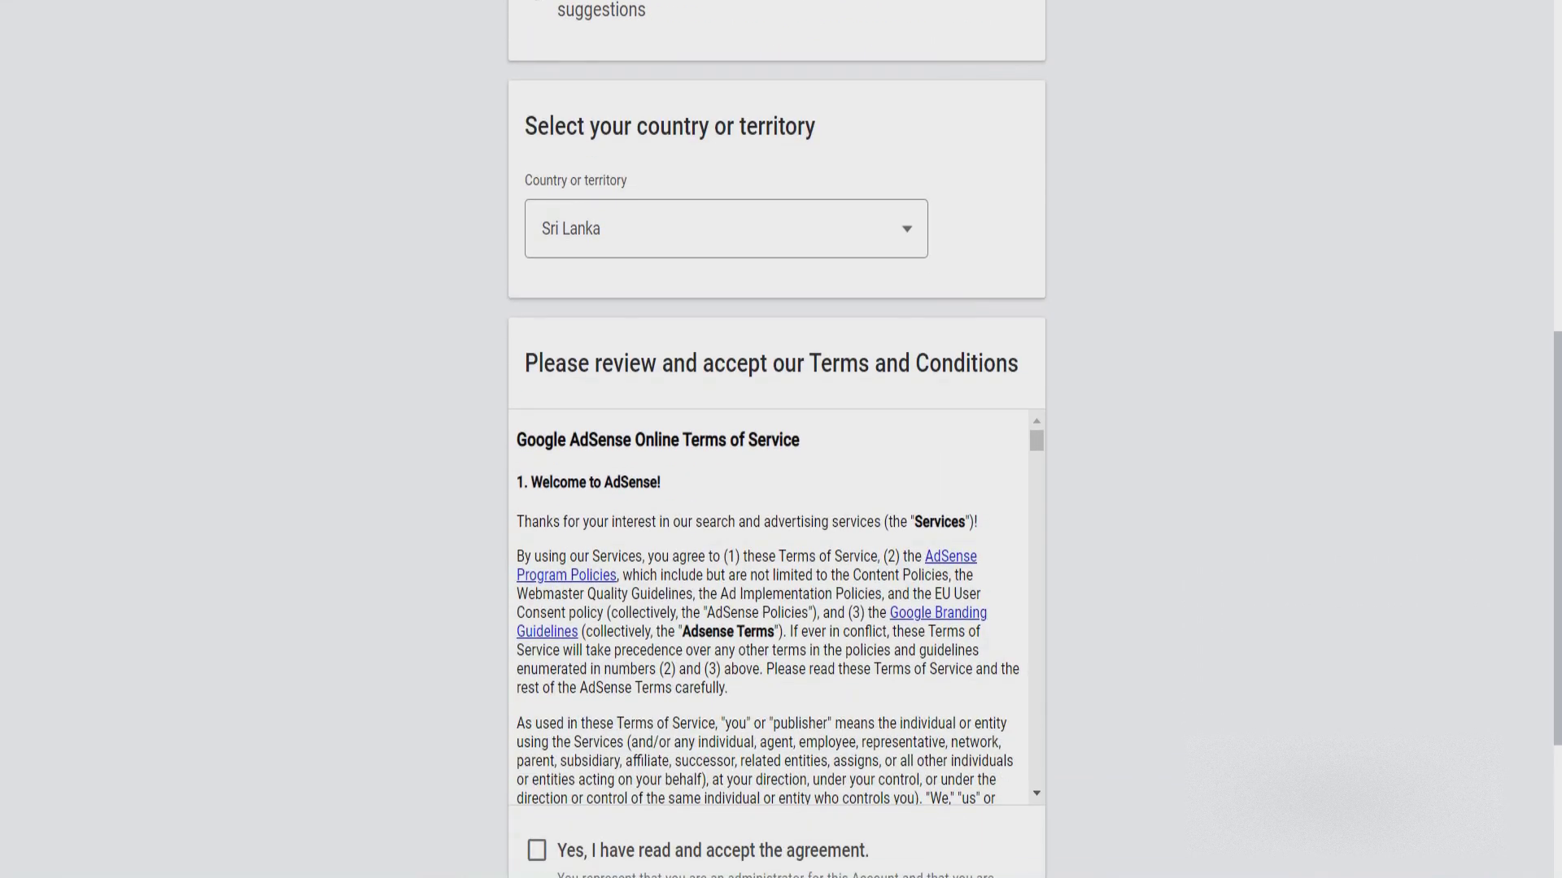
scroll(537, 603, "down", 3)
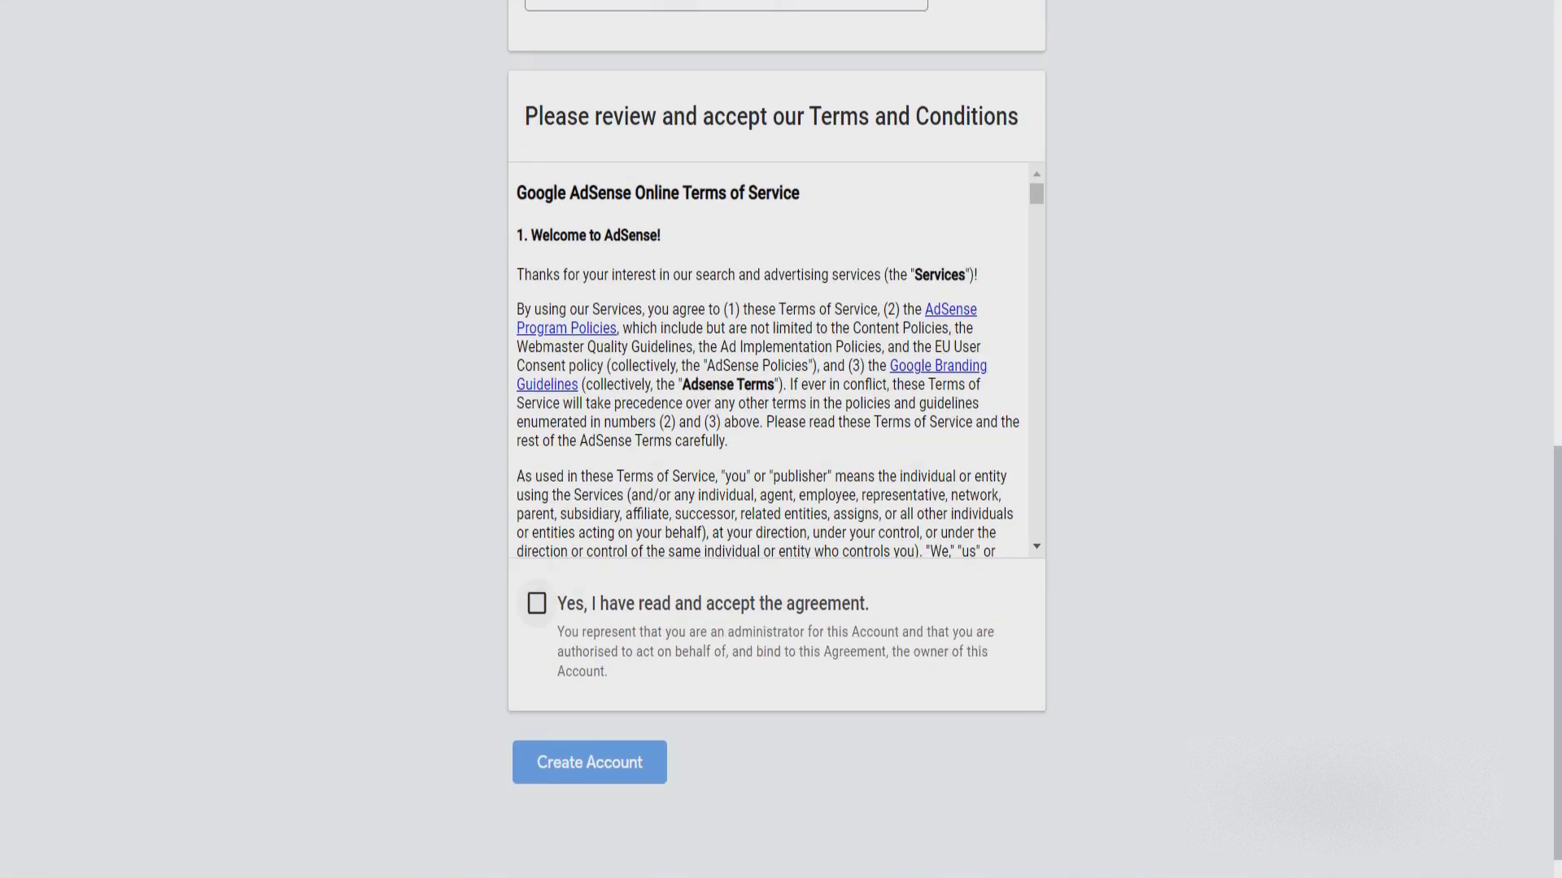
left_click(537, 603)
scroll(773, 358, "down", 10)
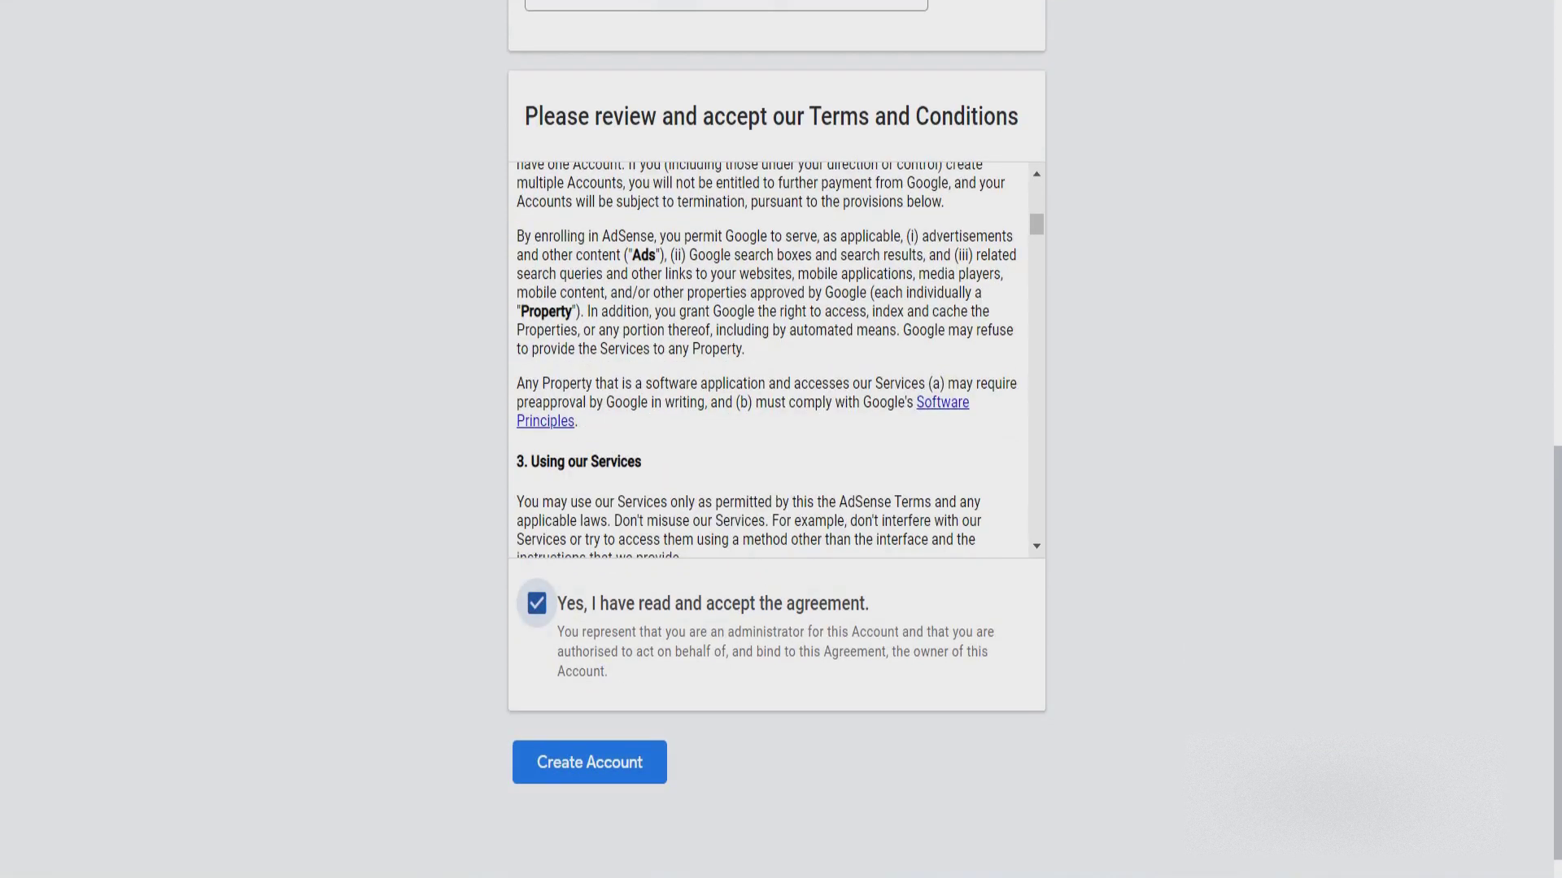
scroll(773, 358, "down", 20)
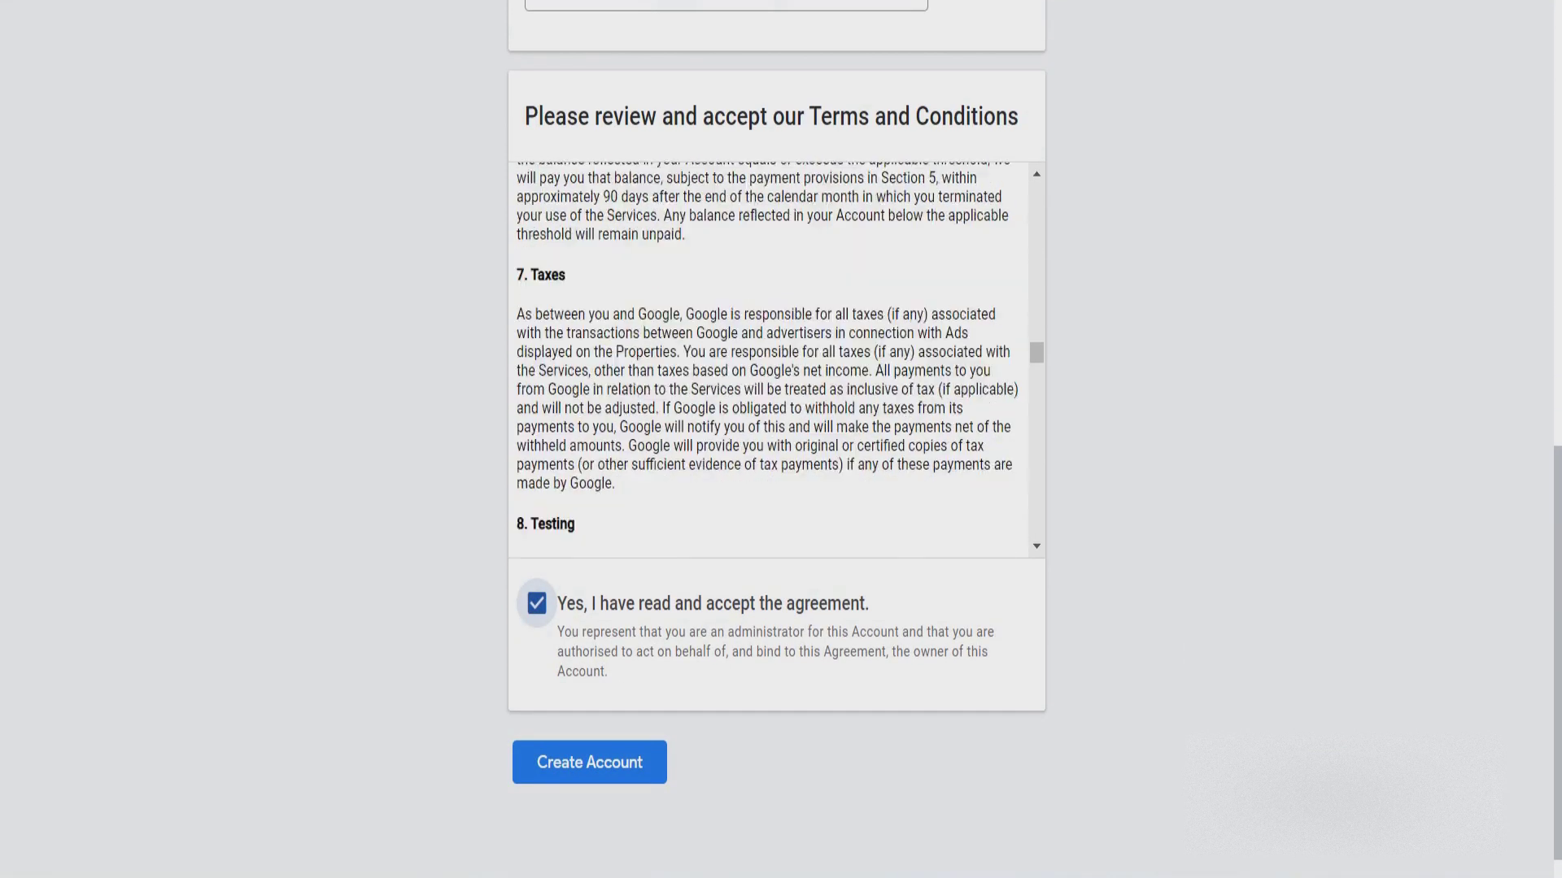
scroll(773, 358, "down", 10)
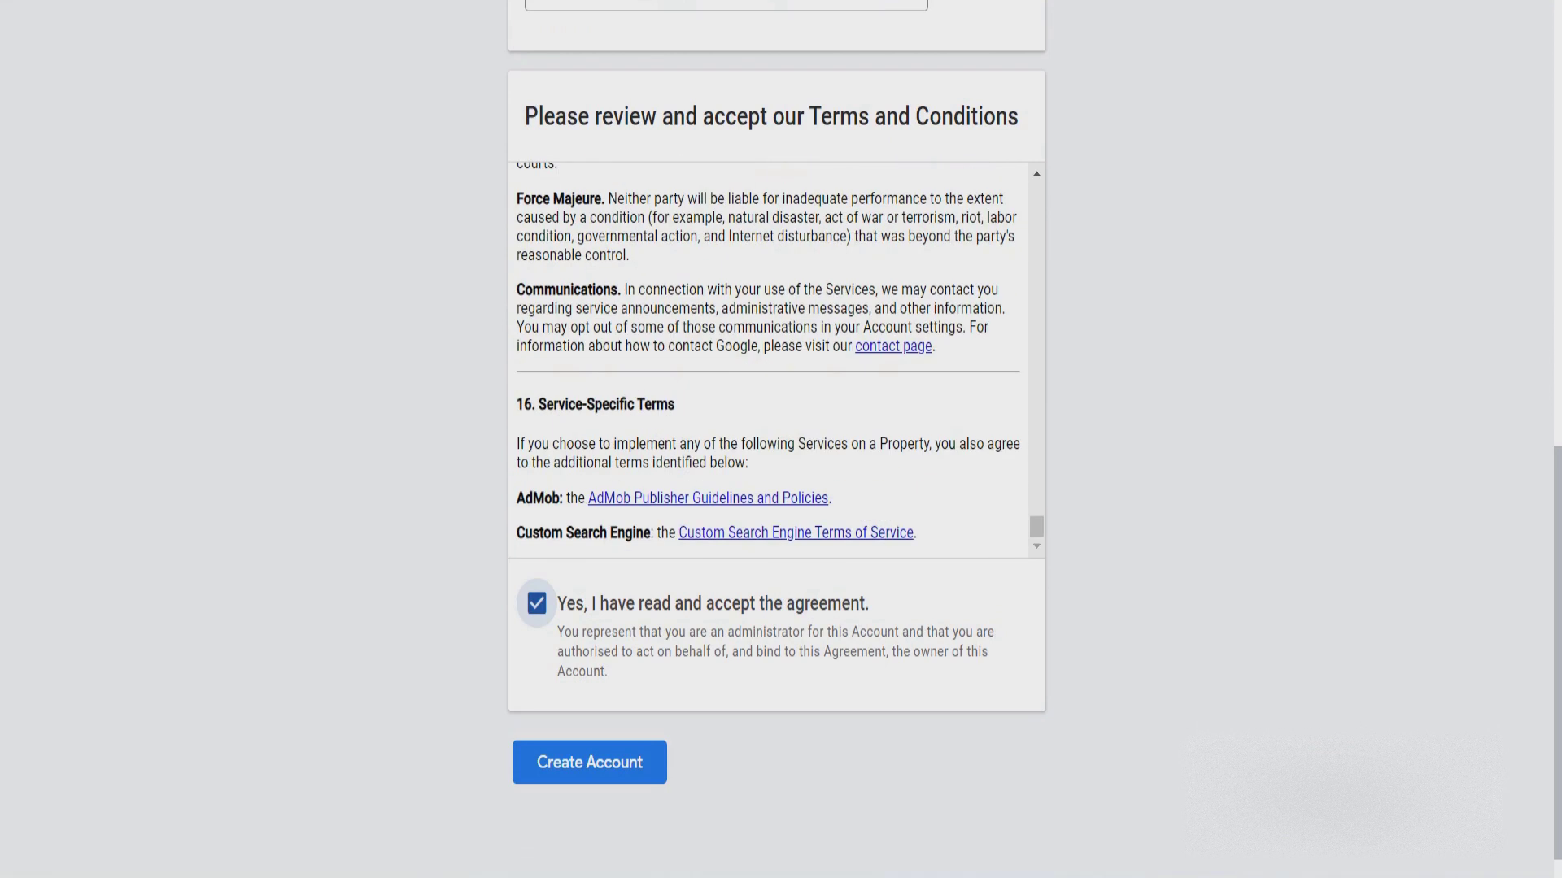
left_click(590, 762)
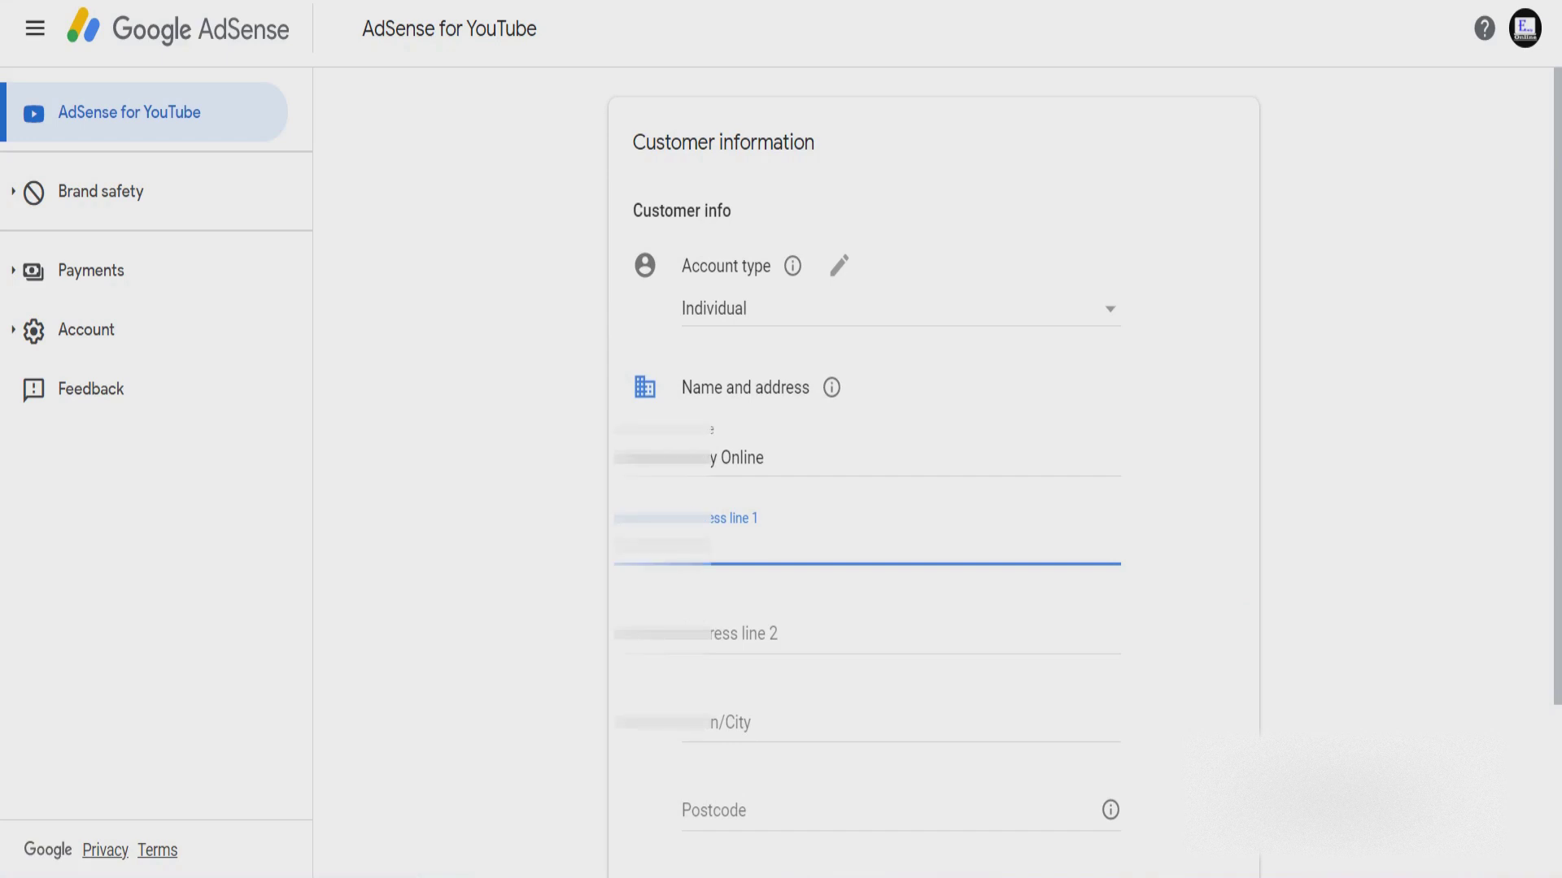
- Enter the street address on Address lines 1 and 2 and the town in Town/City
type("C")
left_click(814, 634)
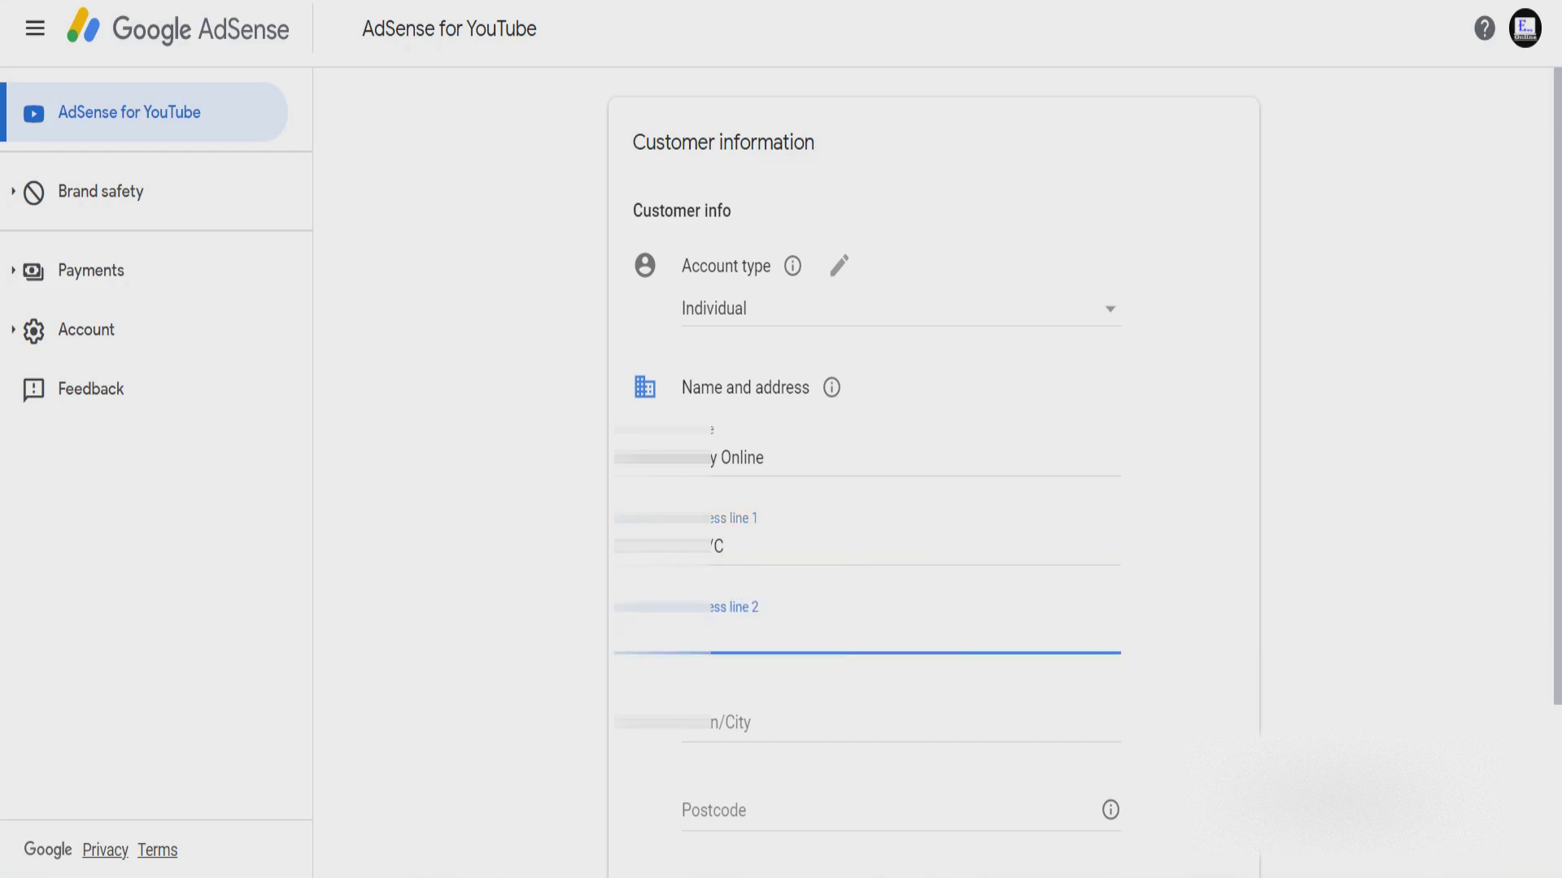
type("mbula")
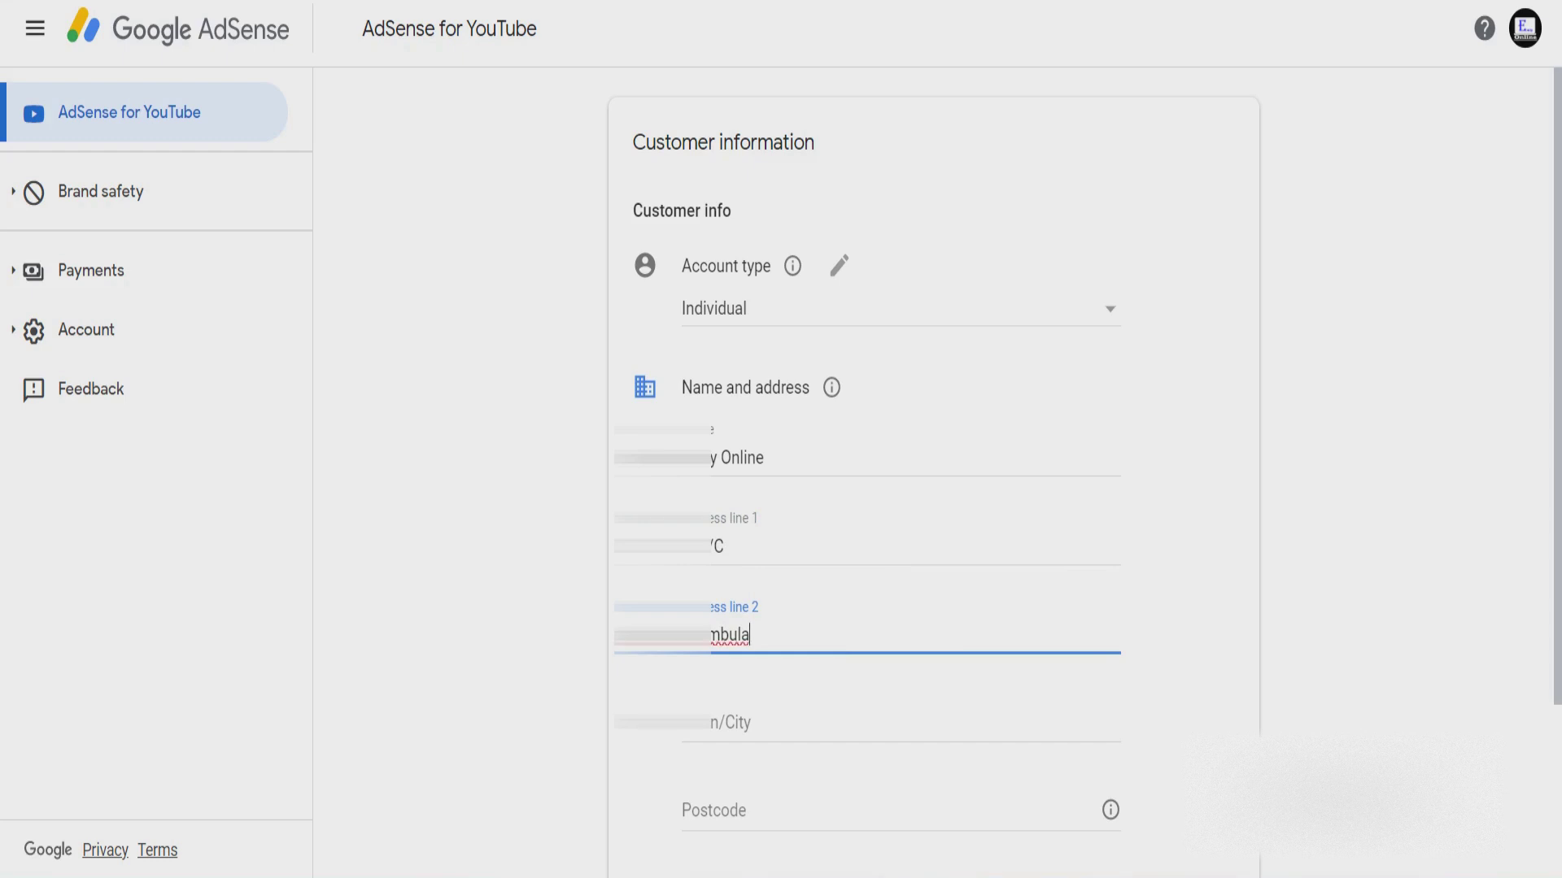
left_click(813, 724)
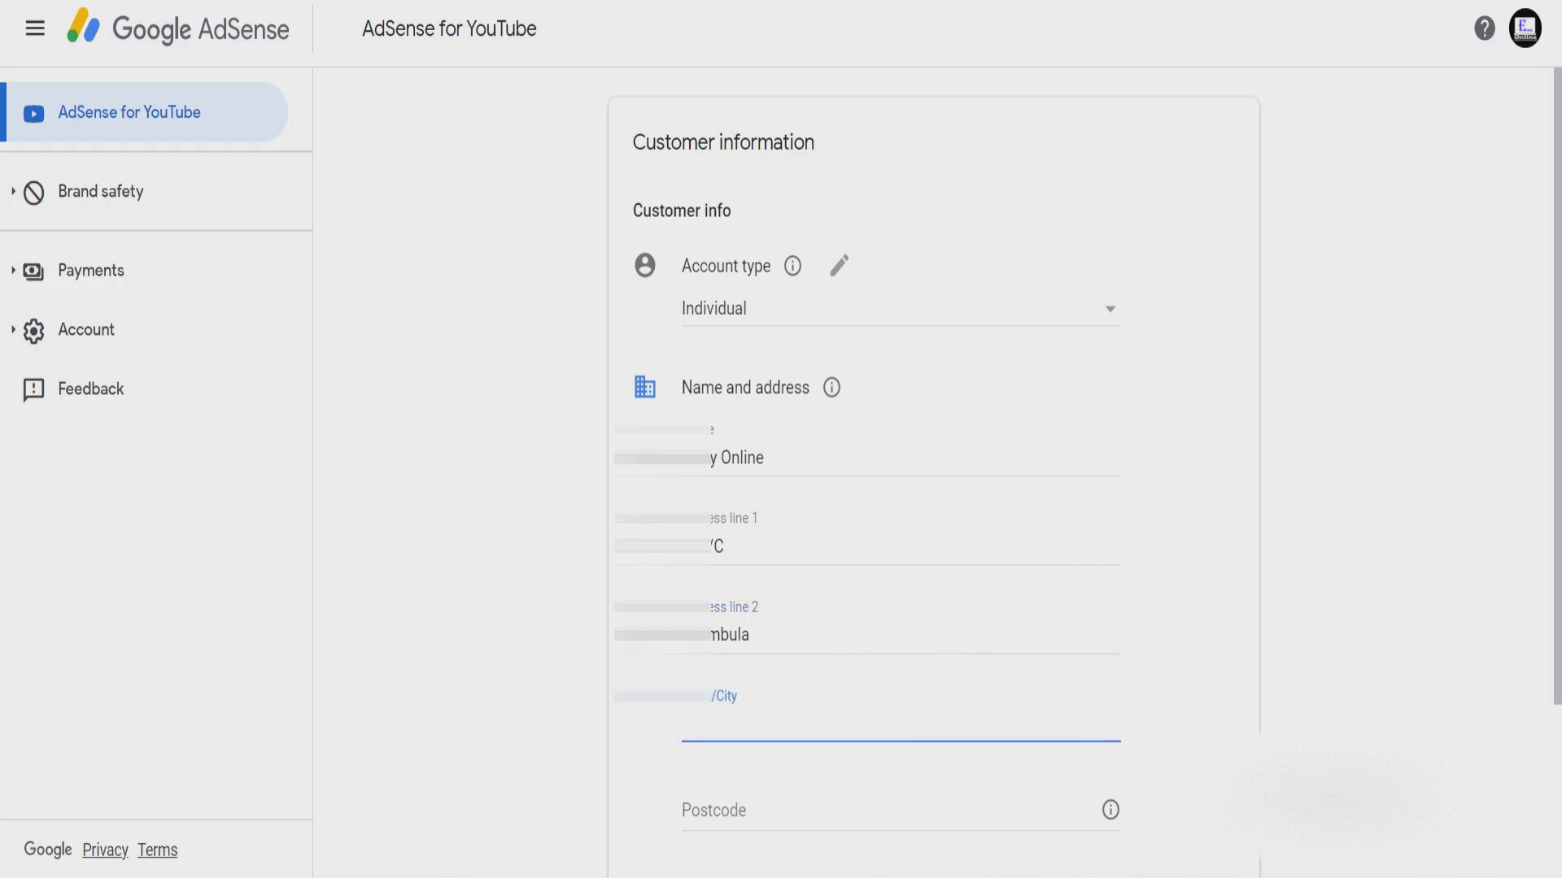
type("ambuwa")
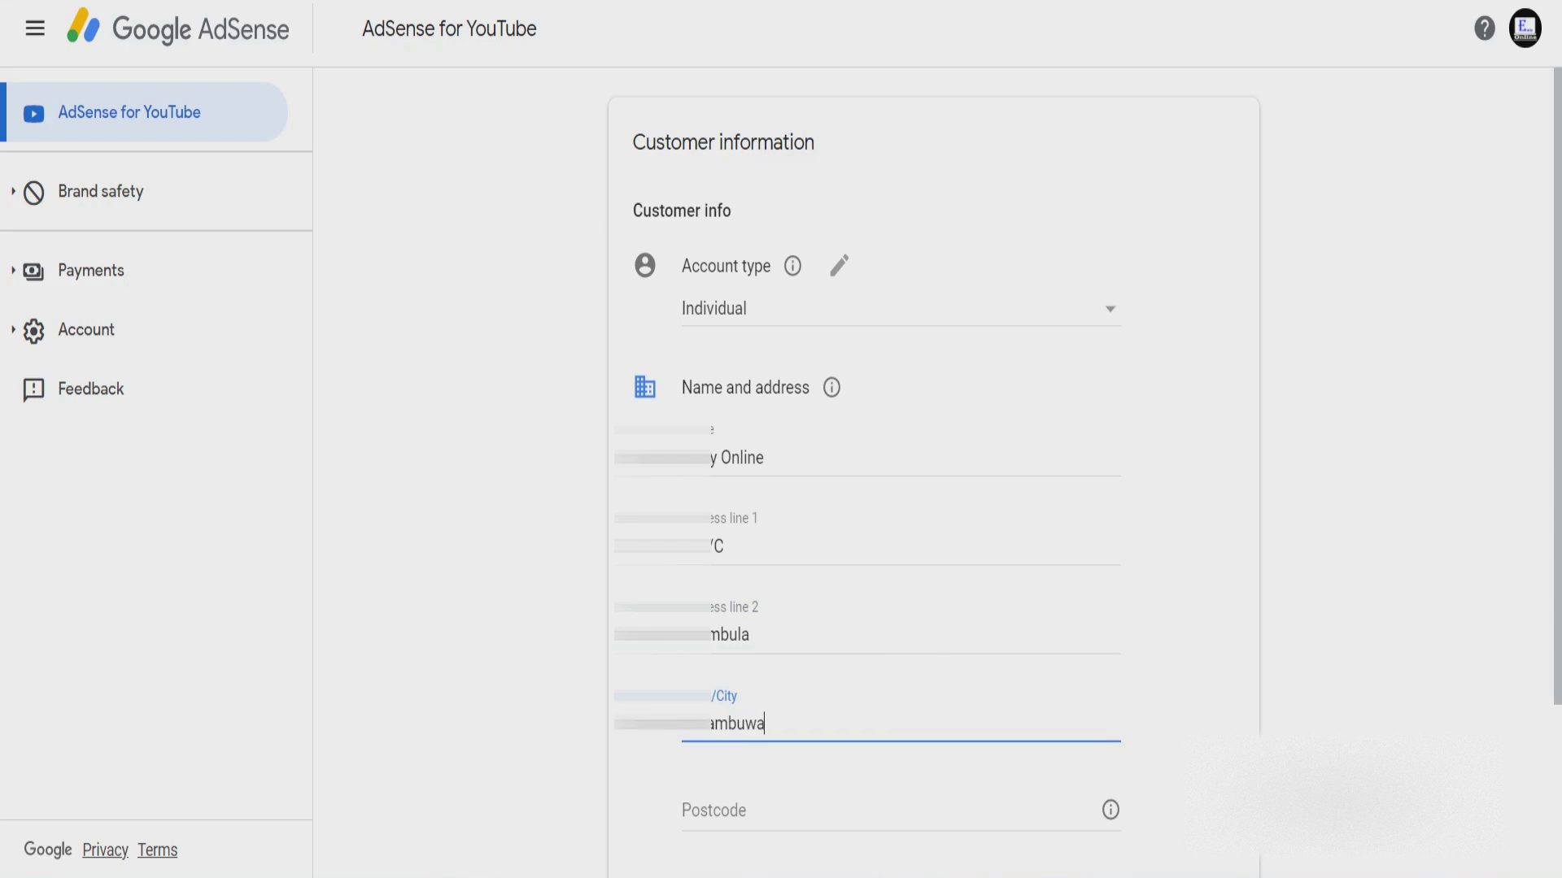
scroll(934, 488, "down", 2)
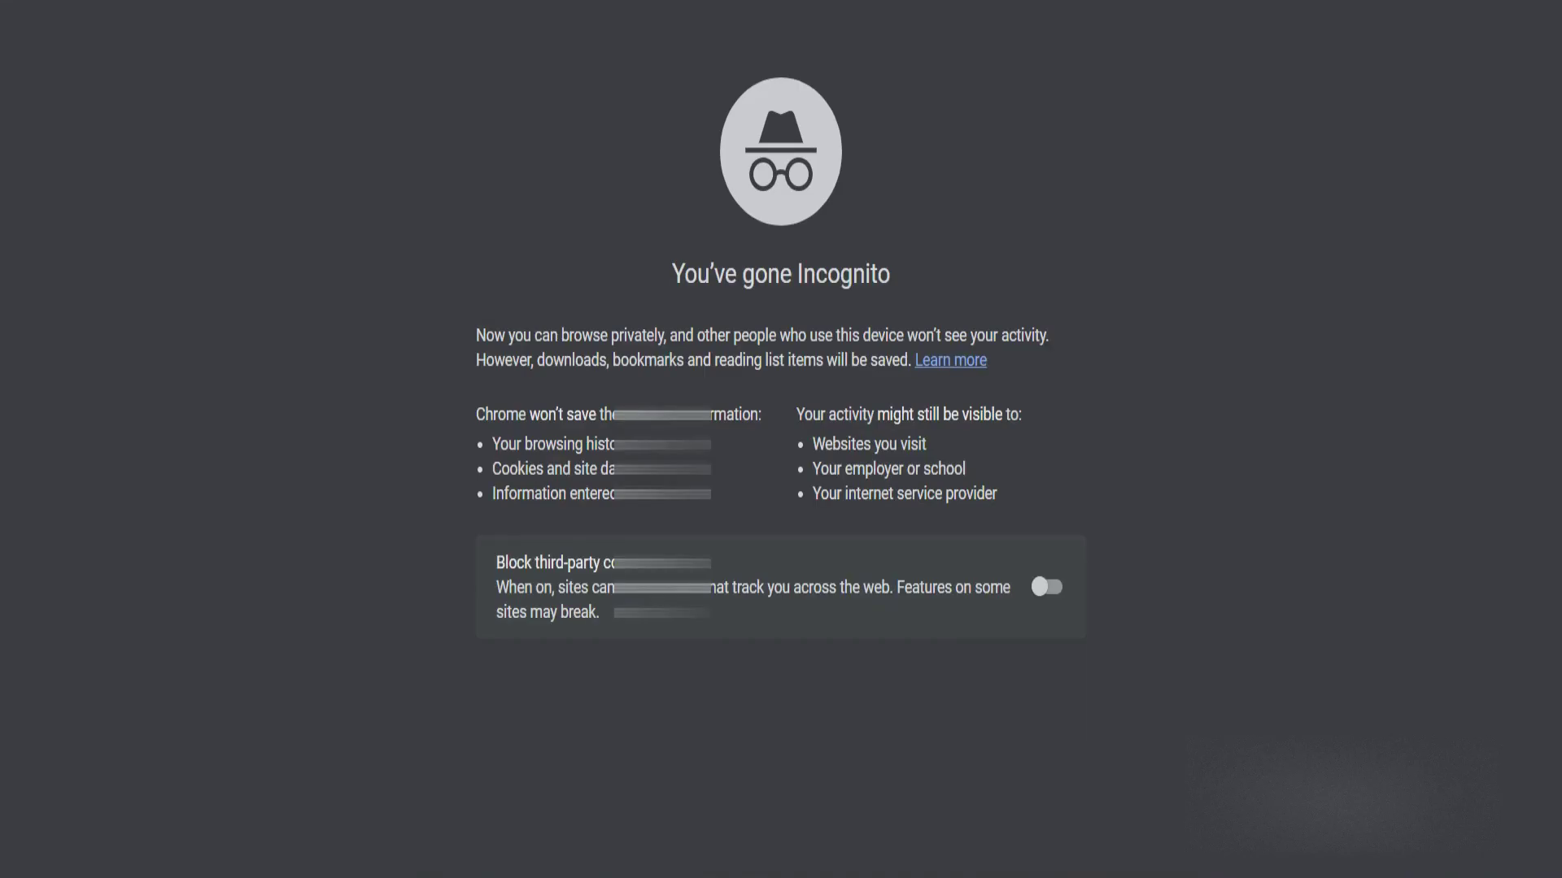
- Search the web for the town's postcode and open the first postcode lookup result
type("nike tech fleece")
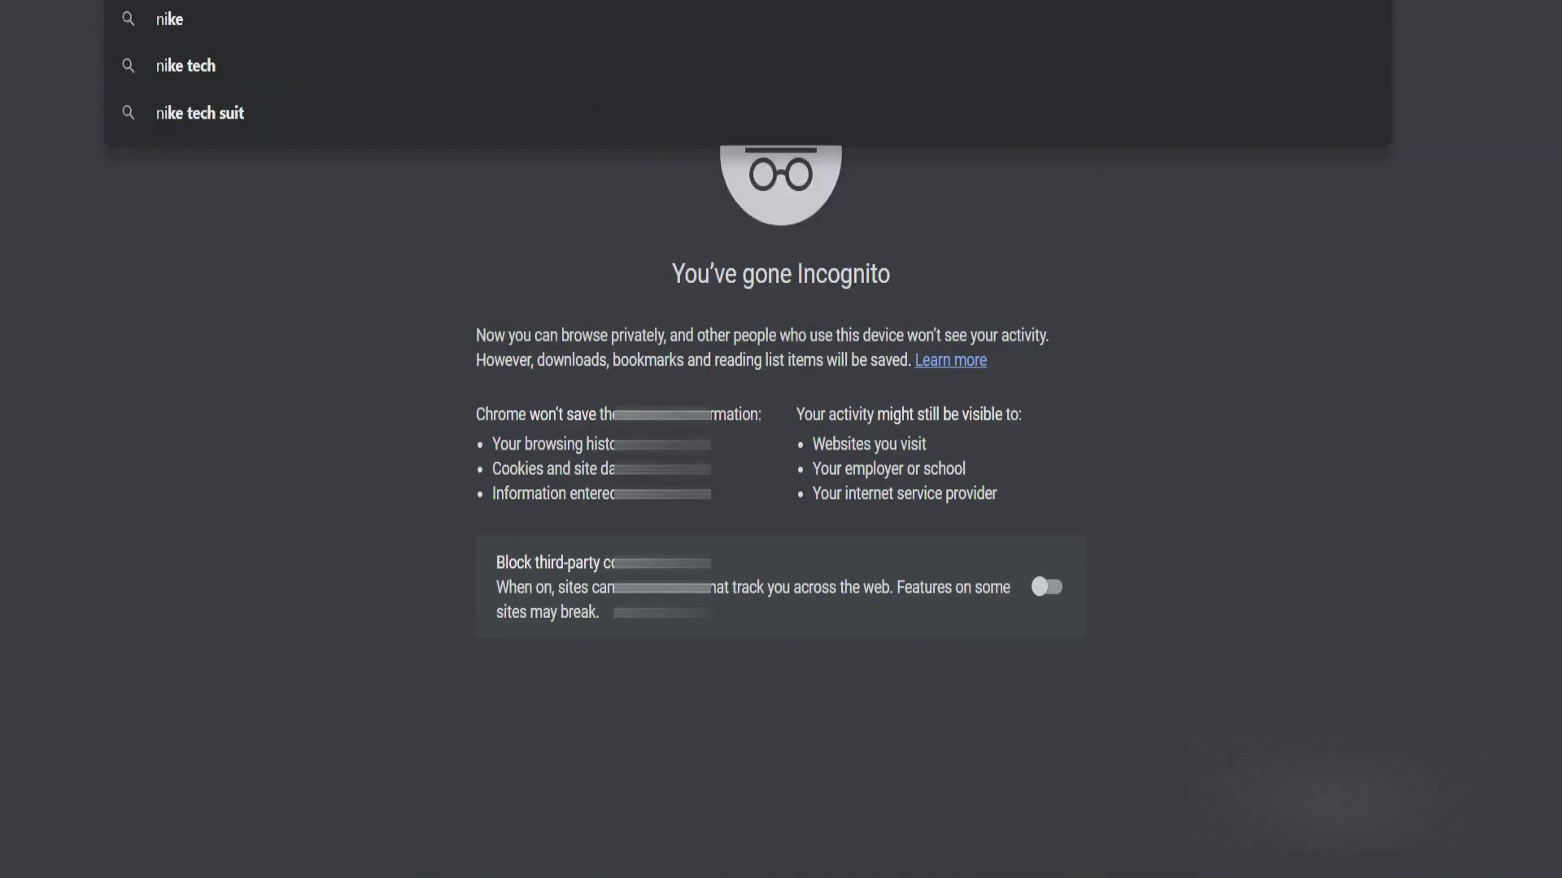
key("Return")
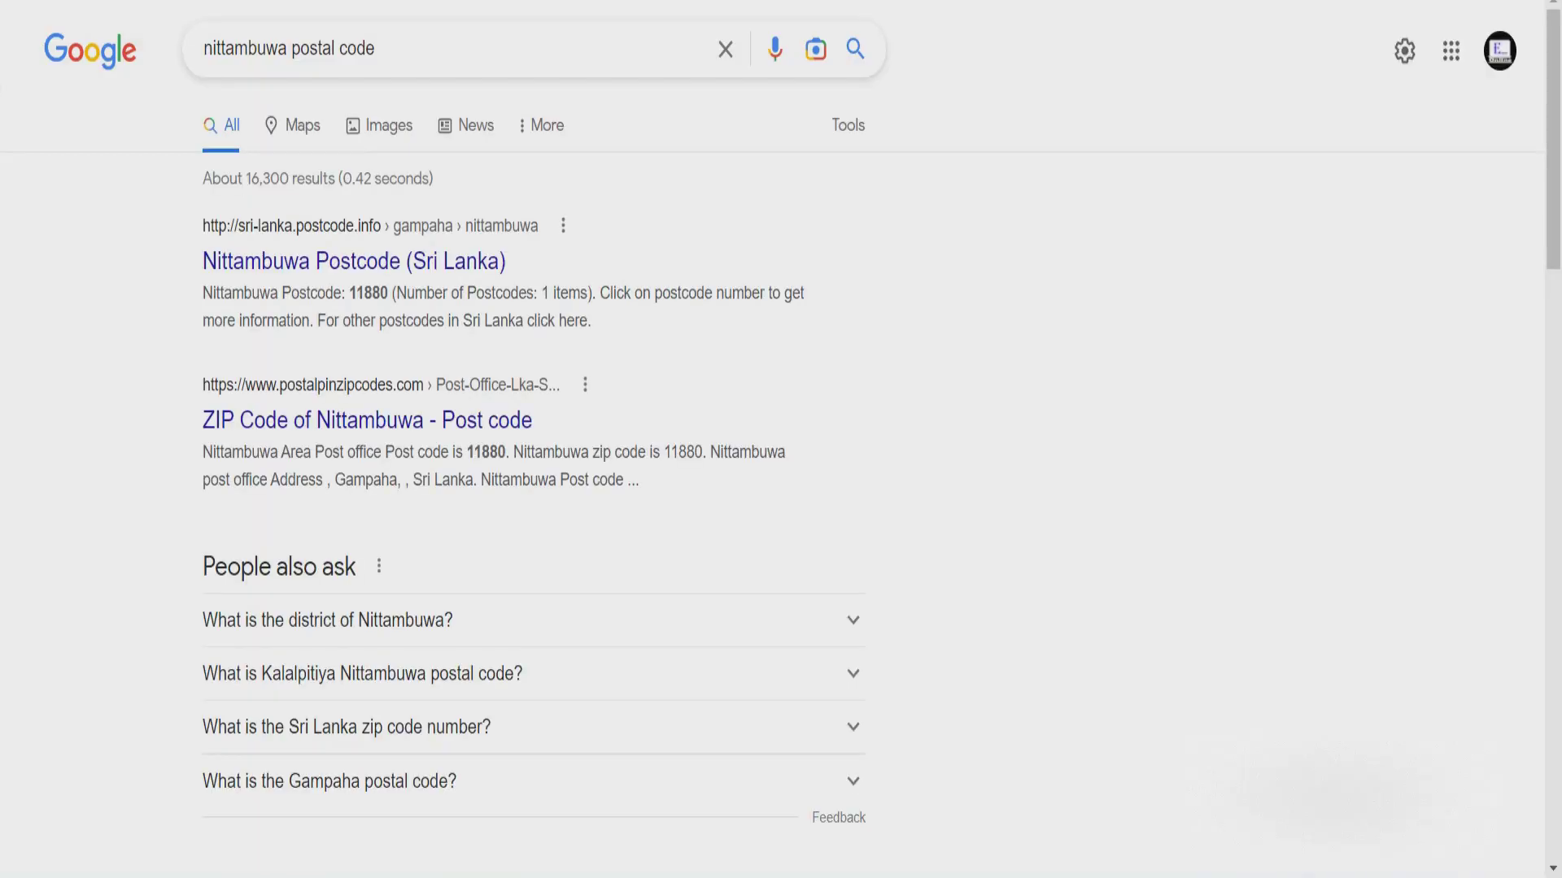
left_click(354, 261)
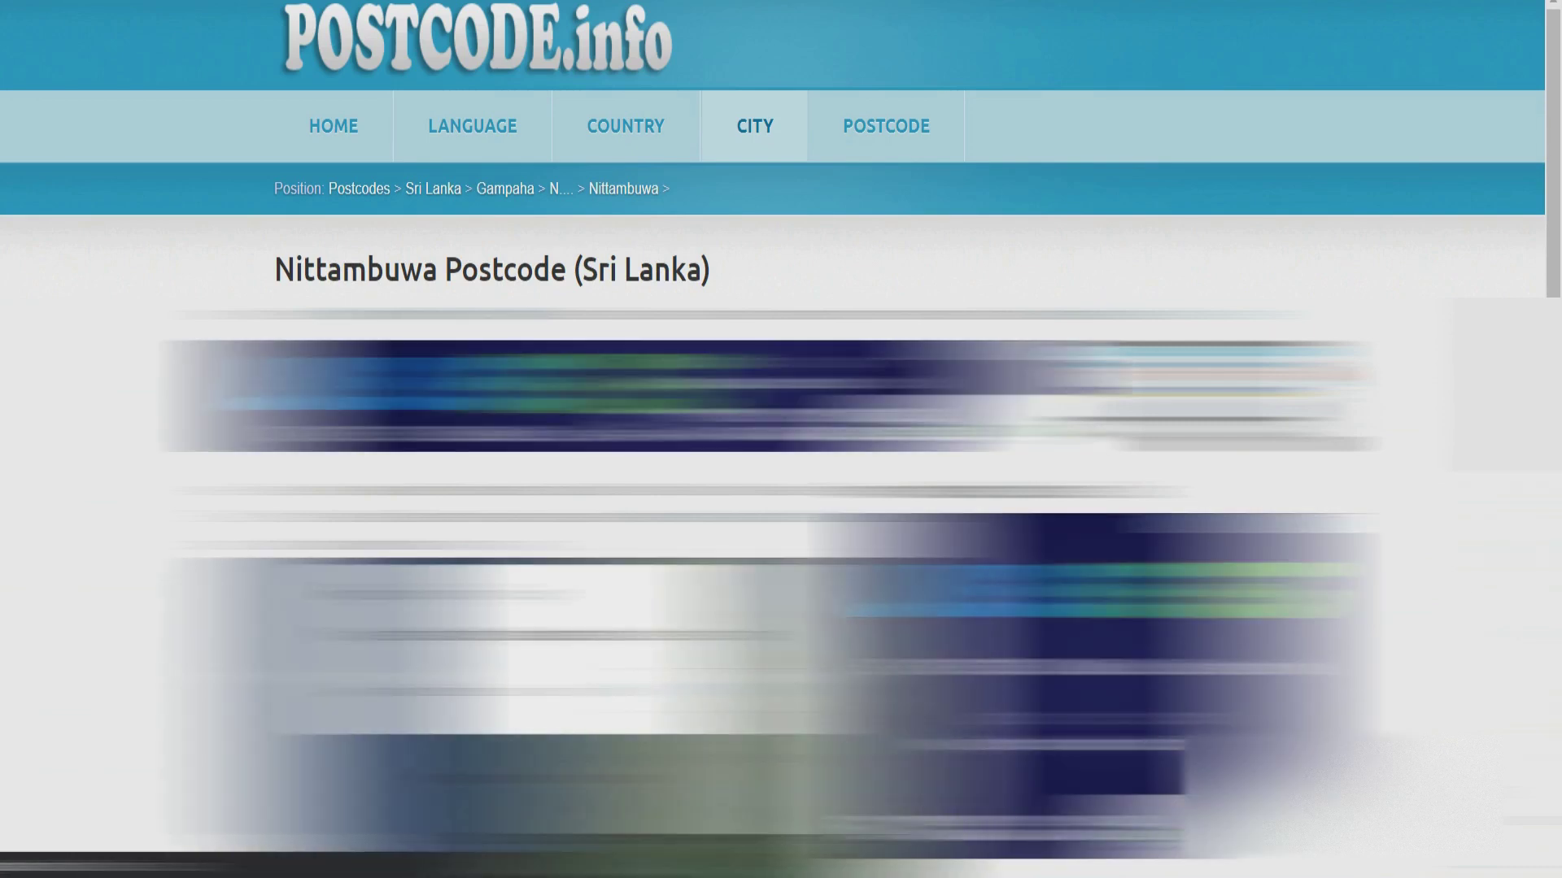
scroll(780, 439, "down", 1)
scroll(781, 439, "down", 10)
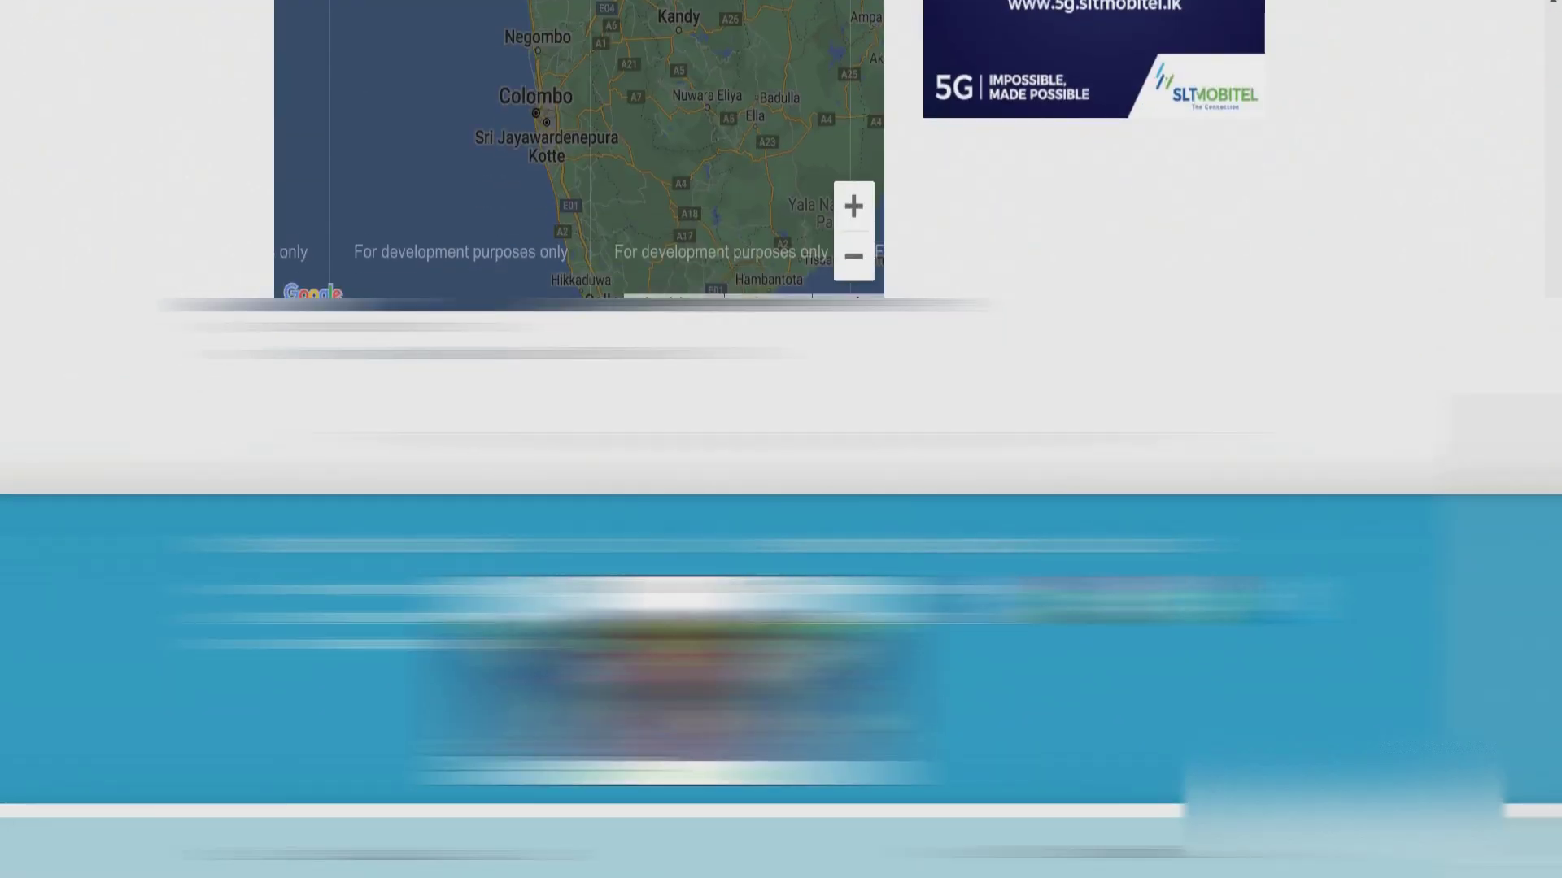
scroll(781, 439, "up", 10)
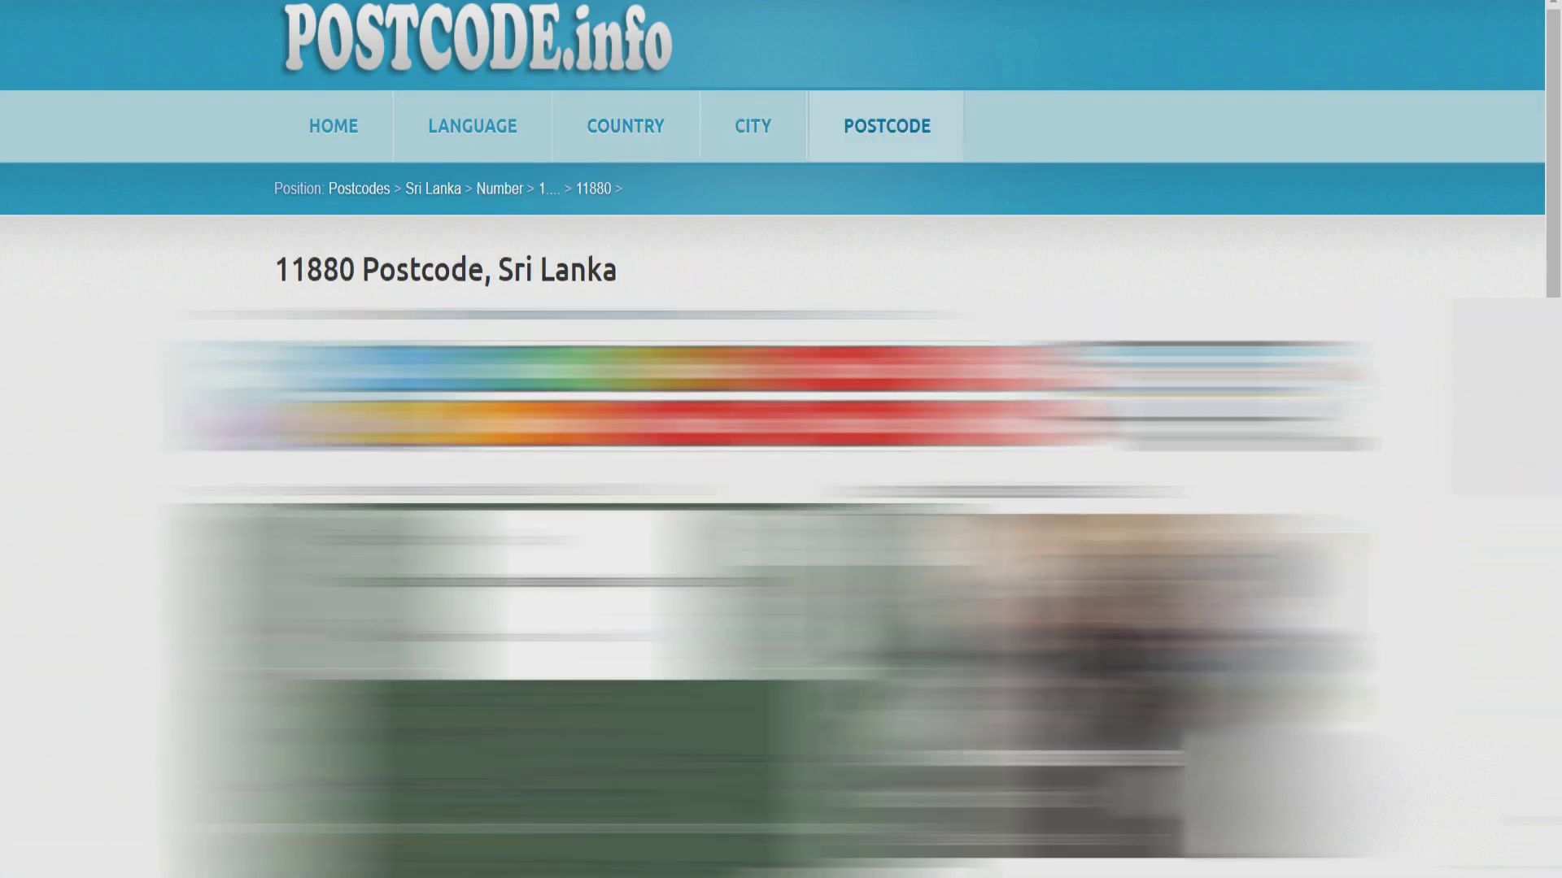
- Copy postcode 11880 and search it in a new incognito window to confirm the town
left_click_drag(275, 268, 354, 268)
key("ctrl+c")
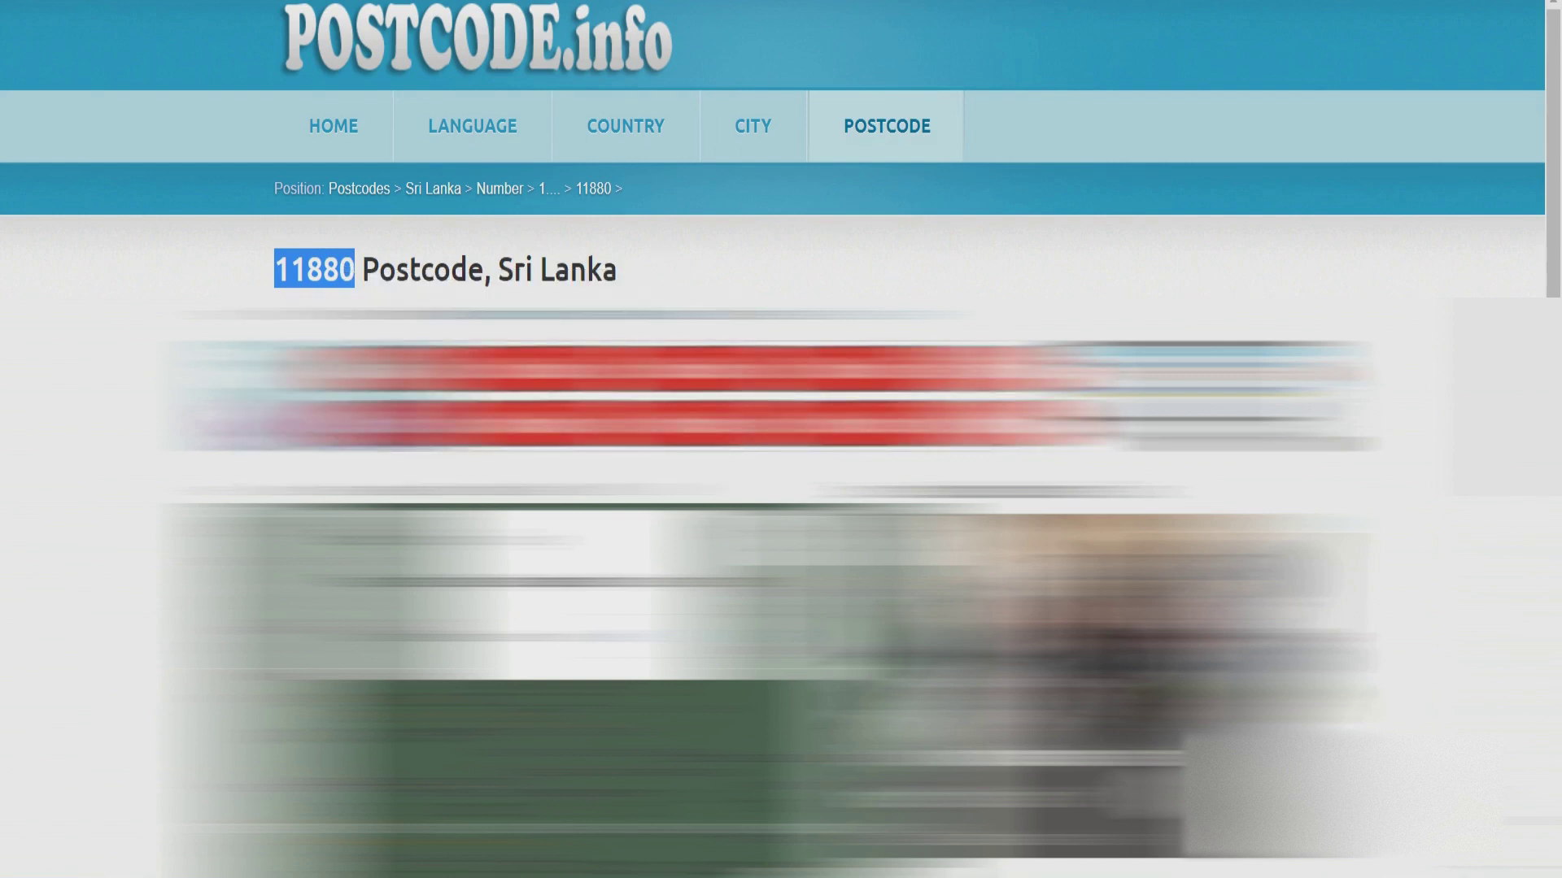
key("ctrl+shift+n")
right_click(745, 1)
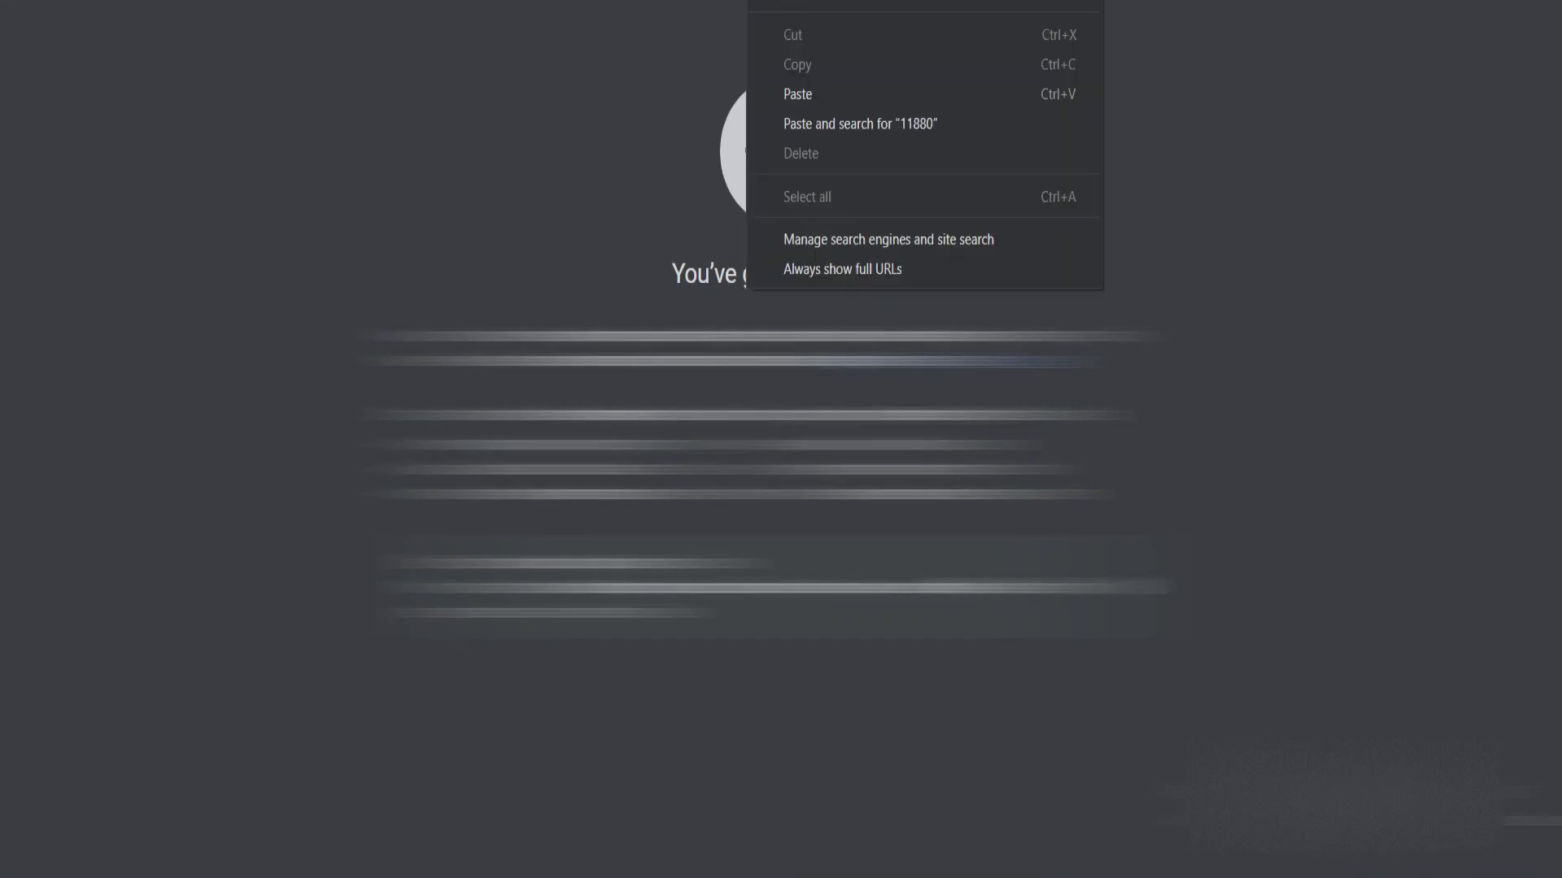
left_click(797, 94)
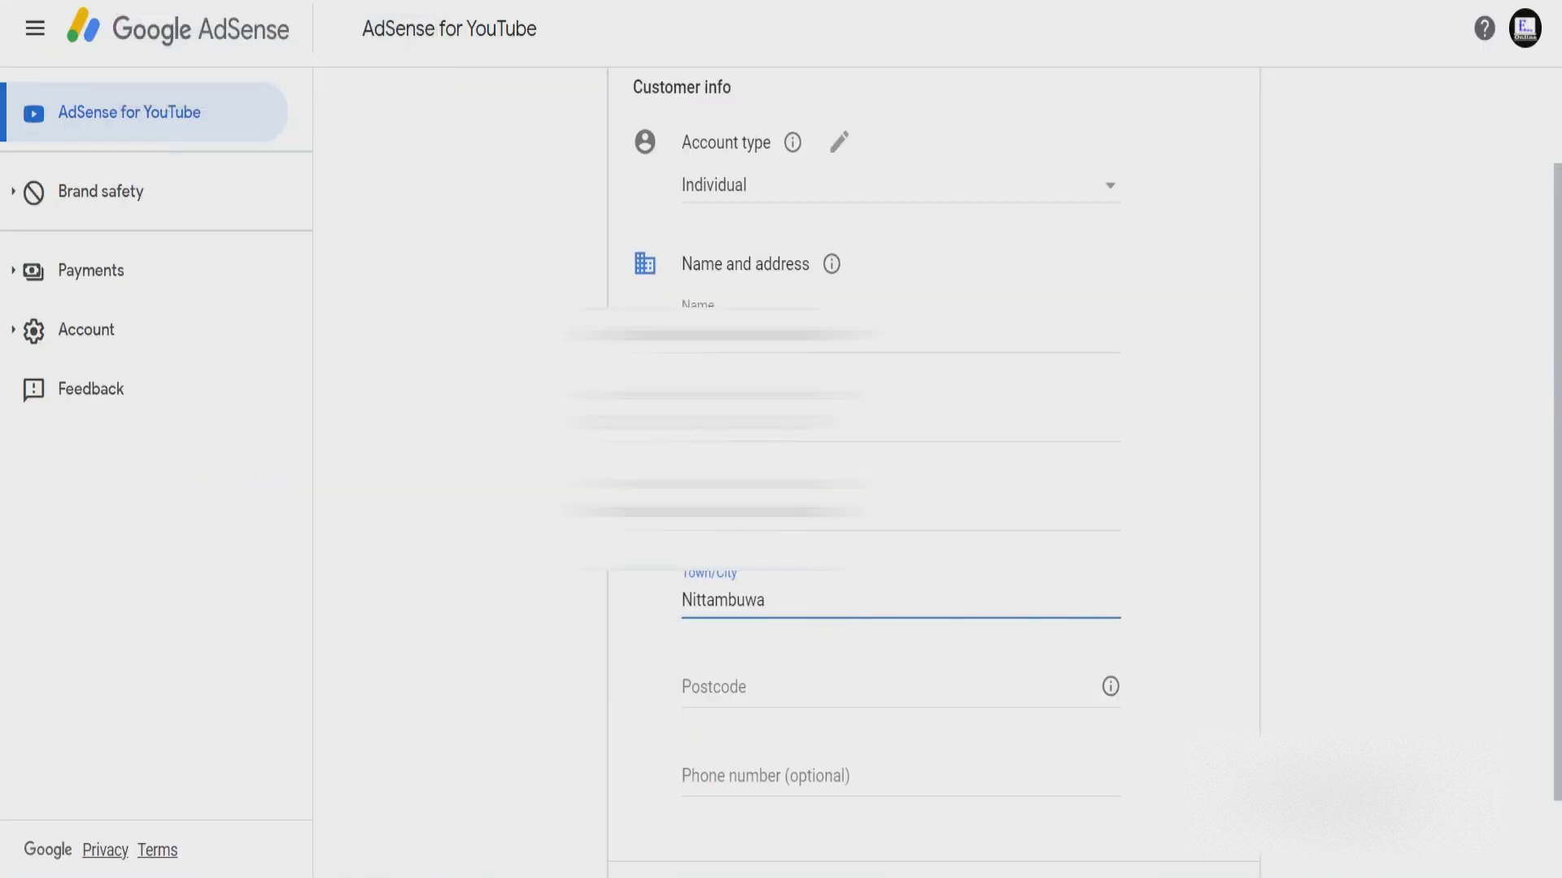
- Paste 11880 as the postcode, enter the phone number, and submit the customer information
left_click(813, 690)
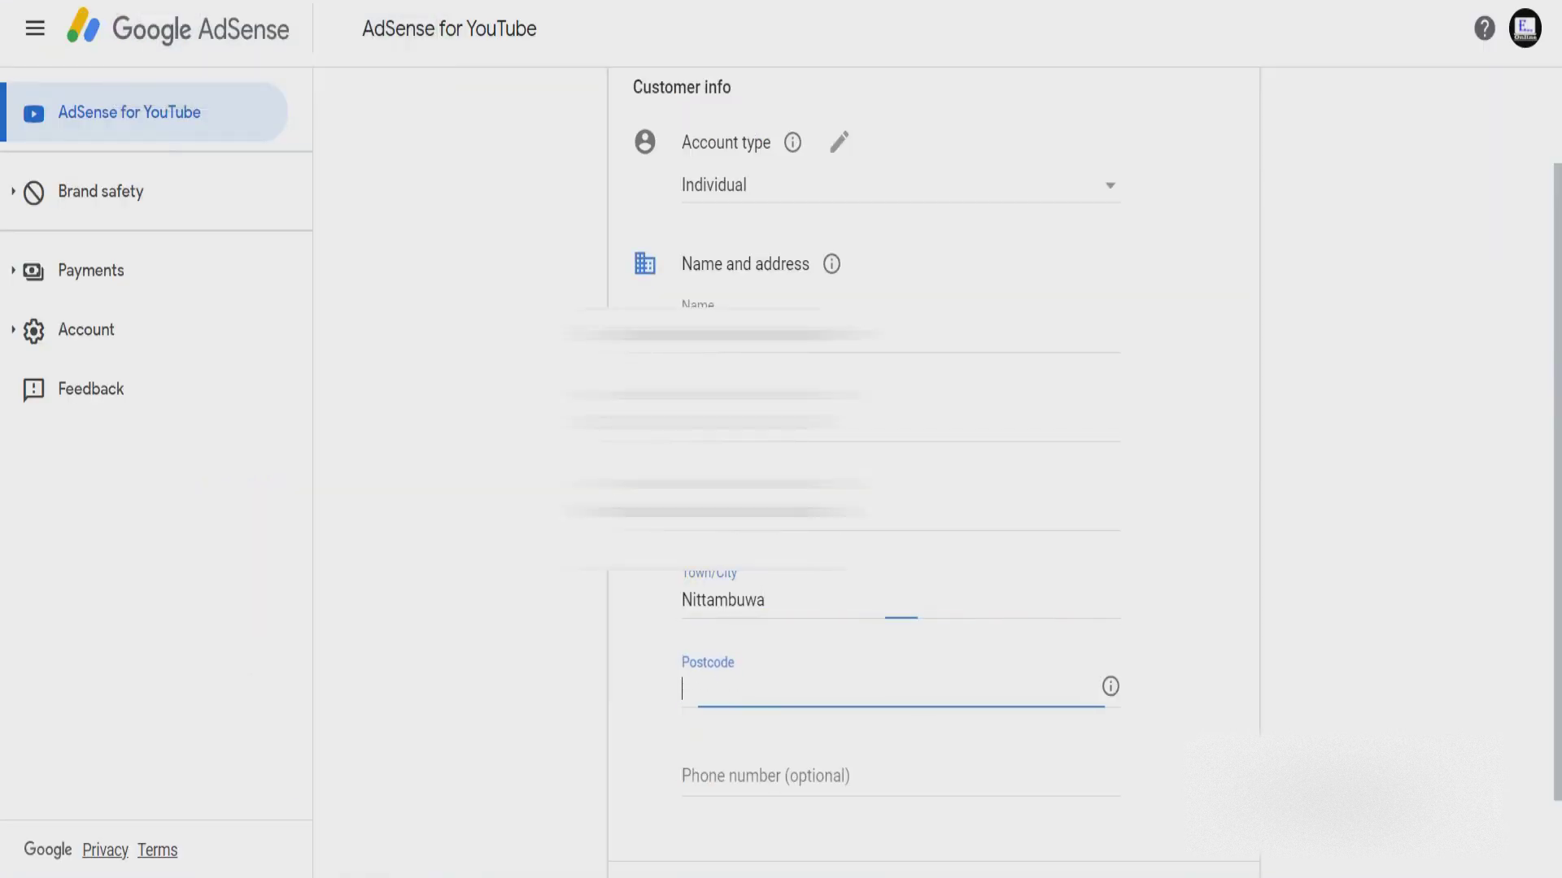
right_click(716, 690)
left_click(773, 455)
scroll(934, 472, "down", 1)
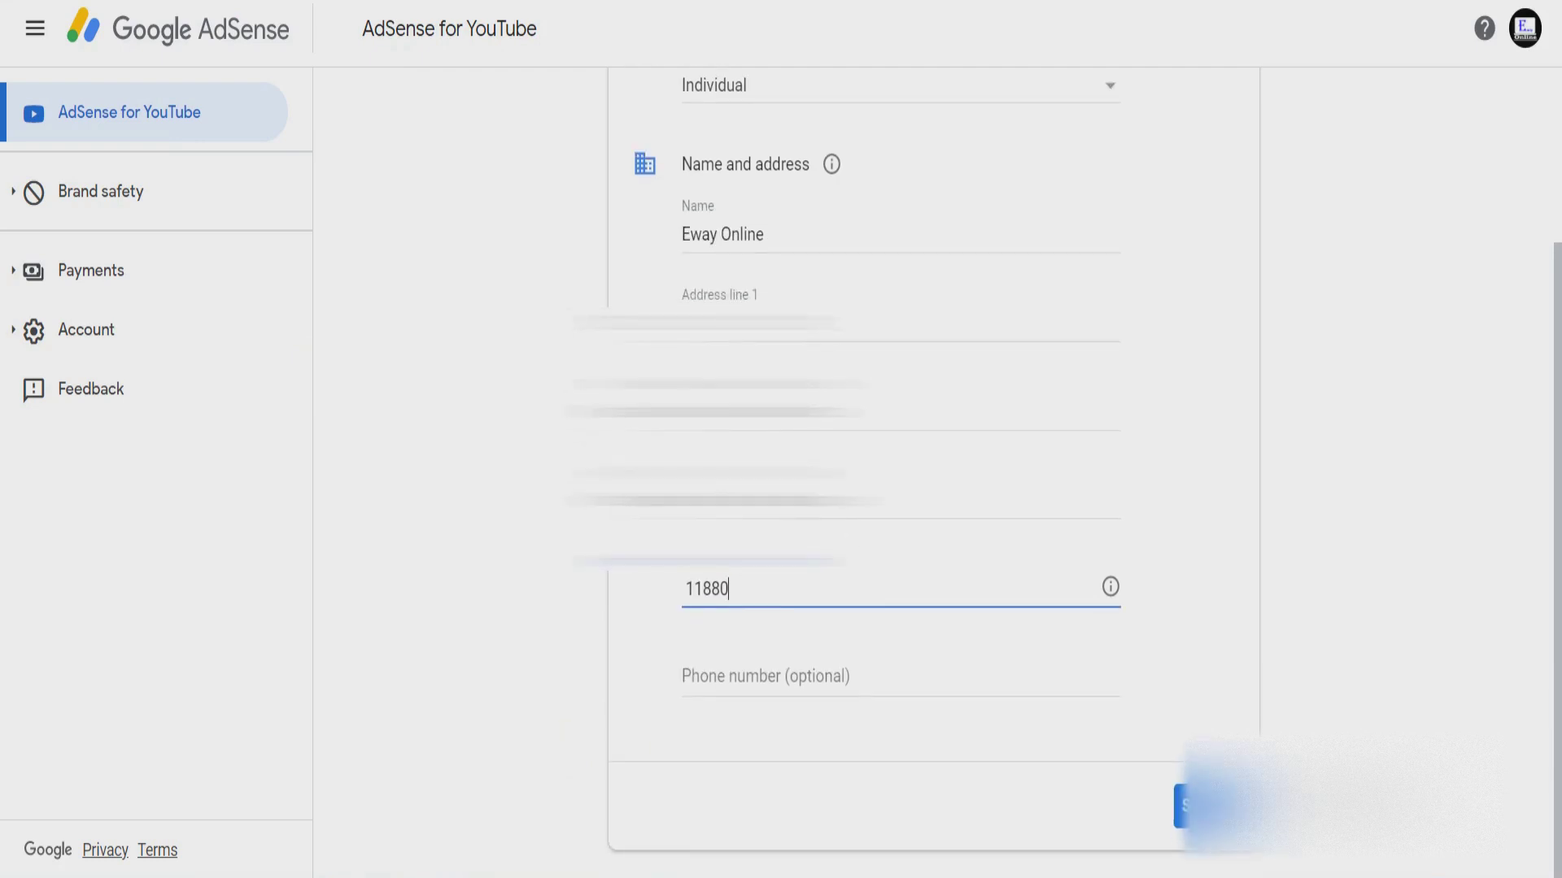
left_click(728, 677)
type("719123456")
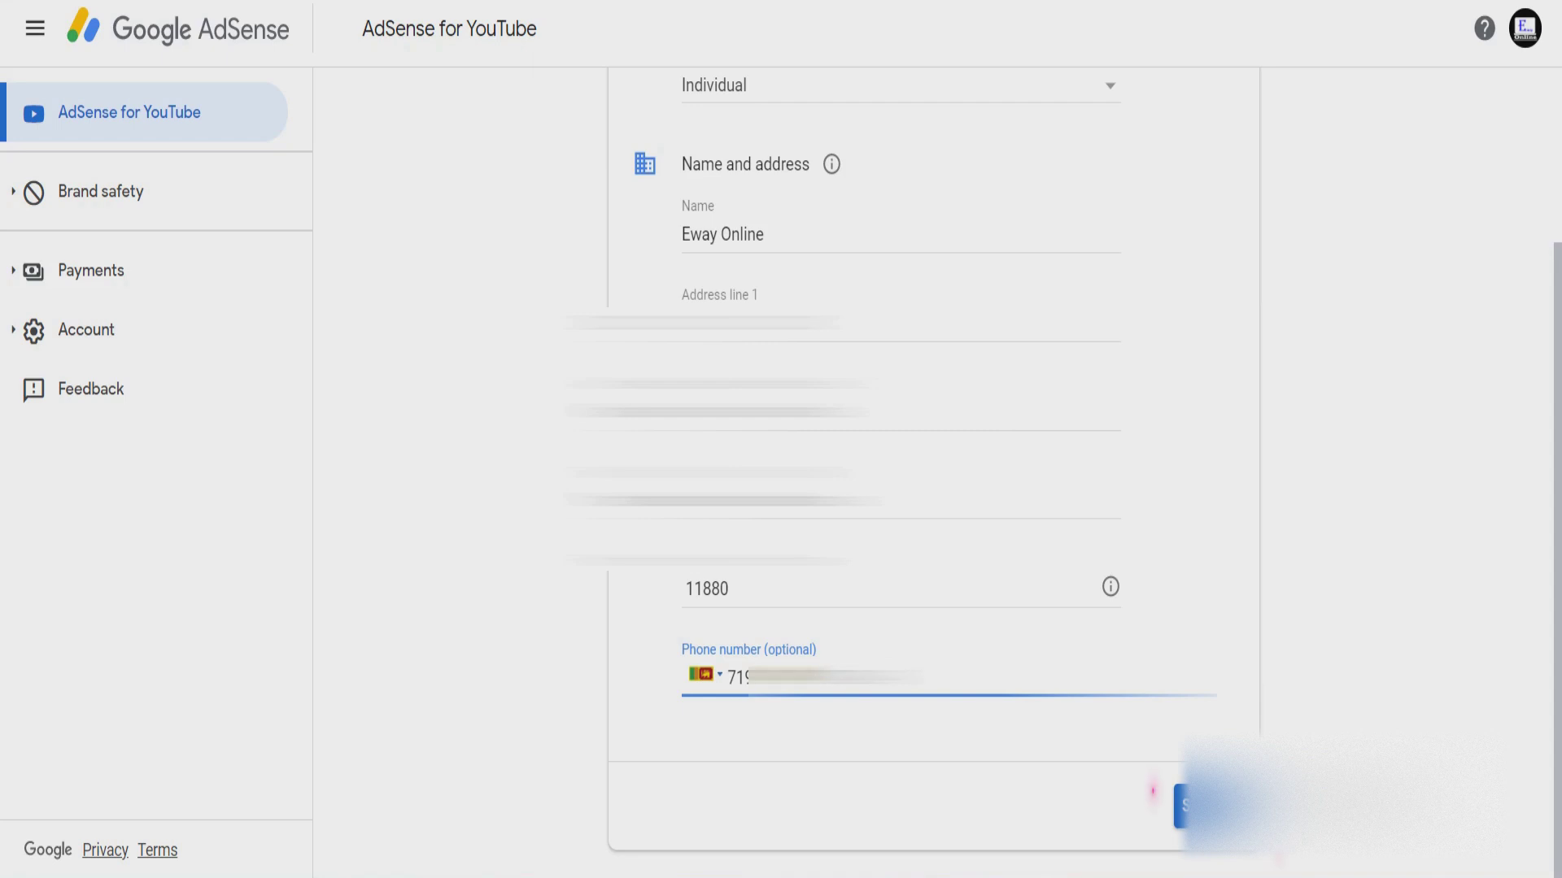
key("Tab")
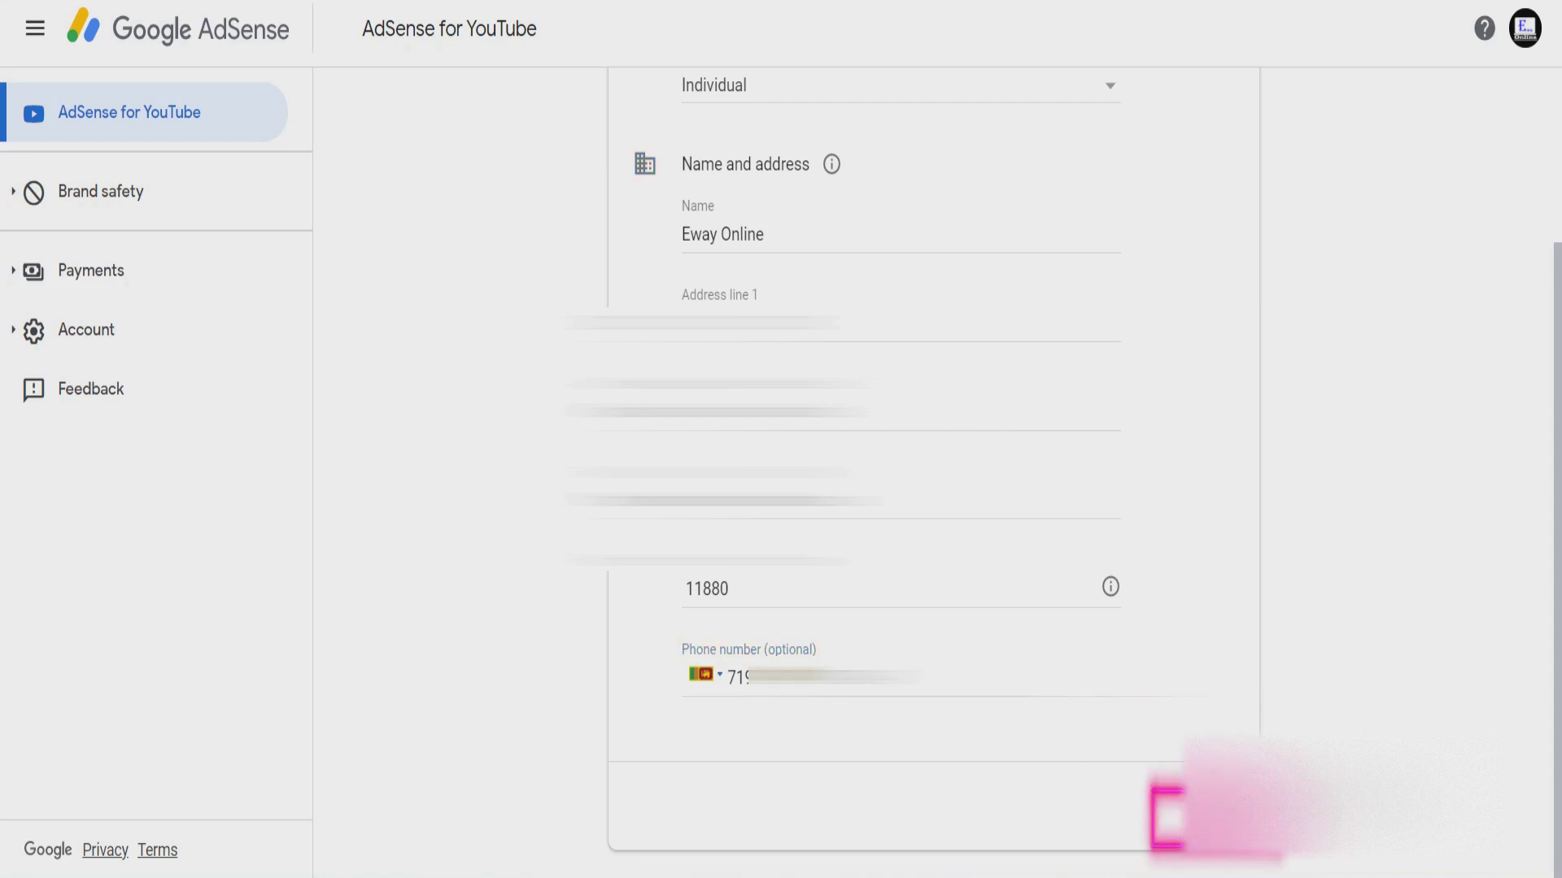
left_click(1168, 818)
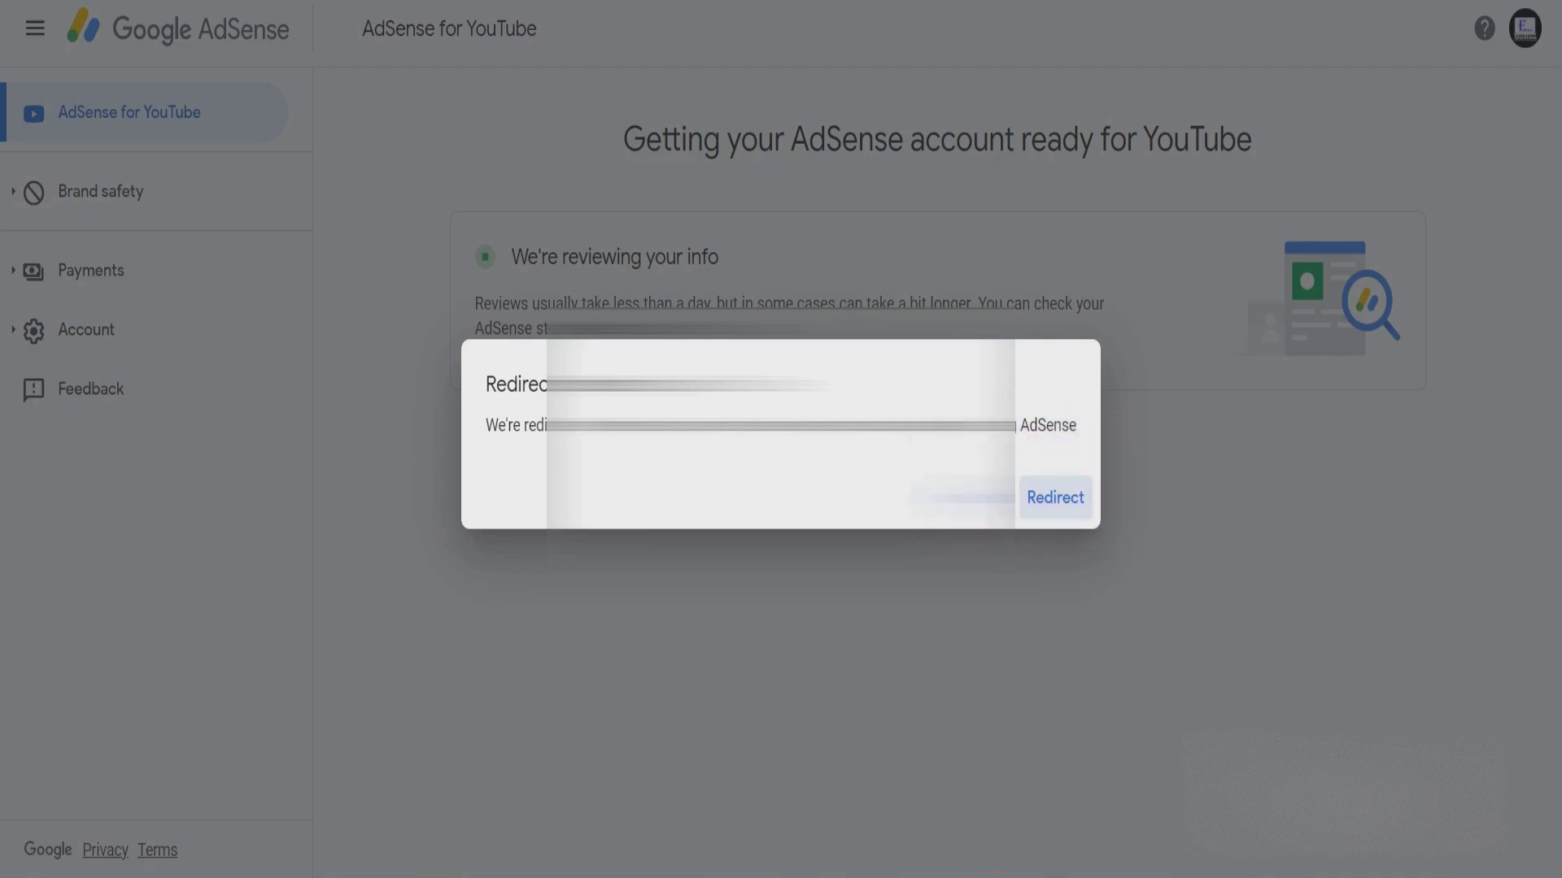
- Confirm the redirect back to YouTube Studio's Earn page
key("Return")
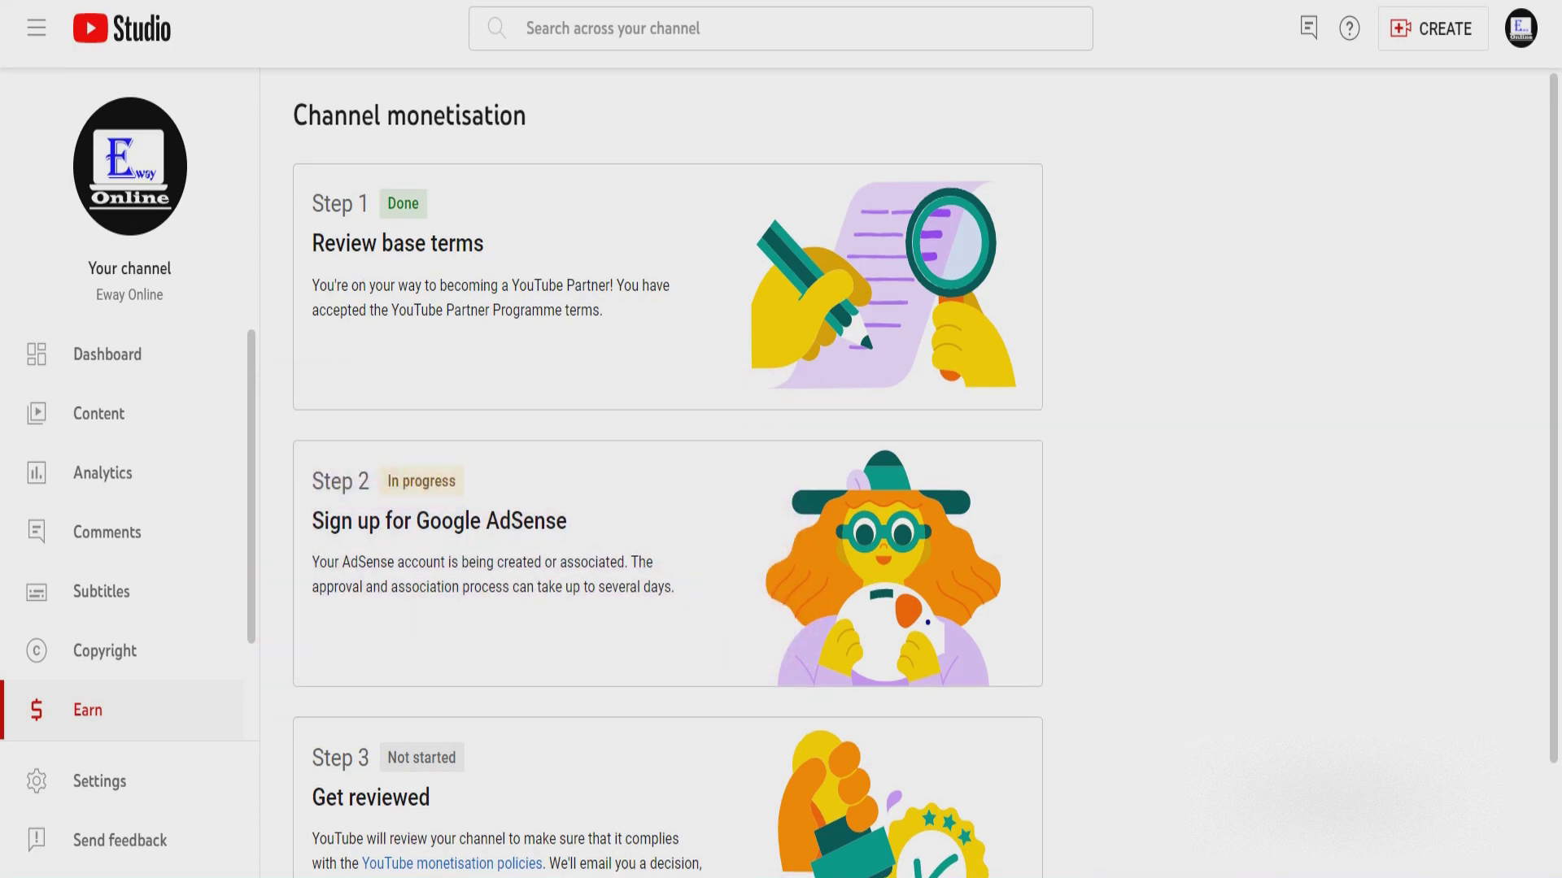
scroll(667, 471, "down", 2)
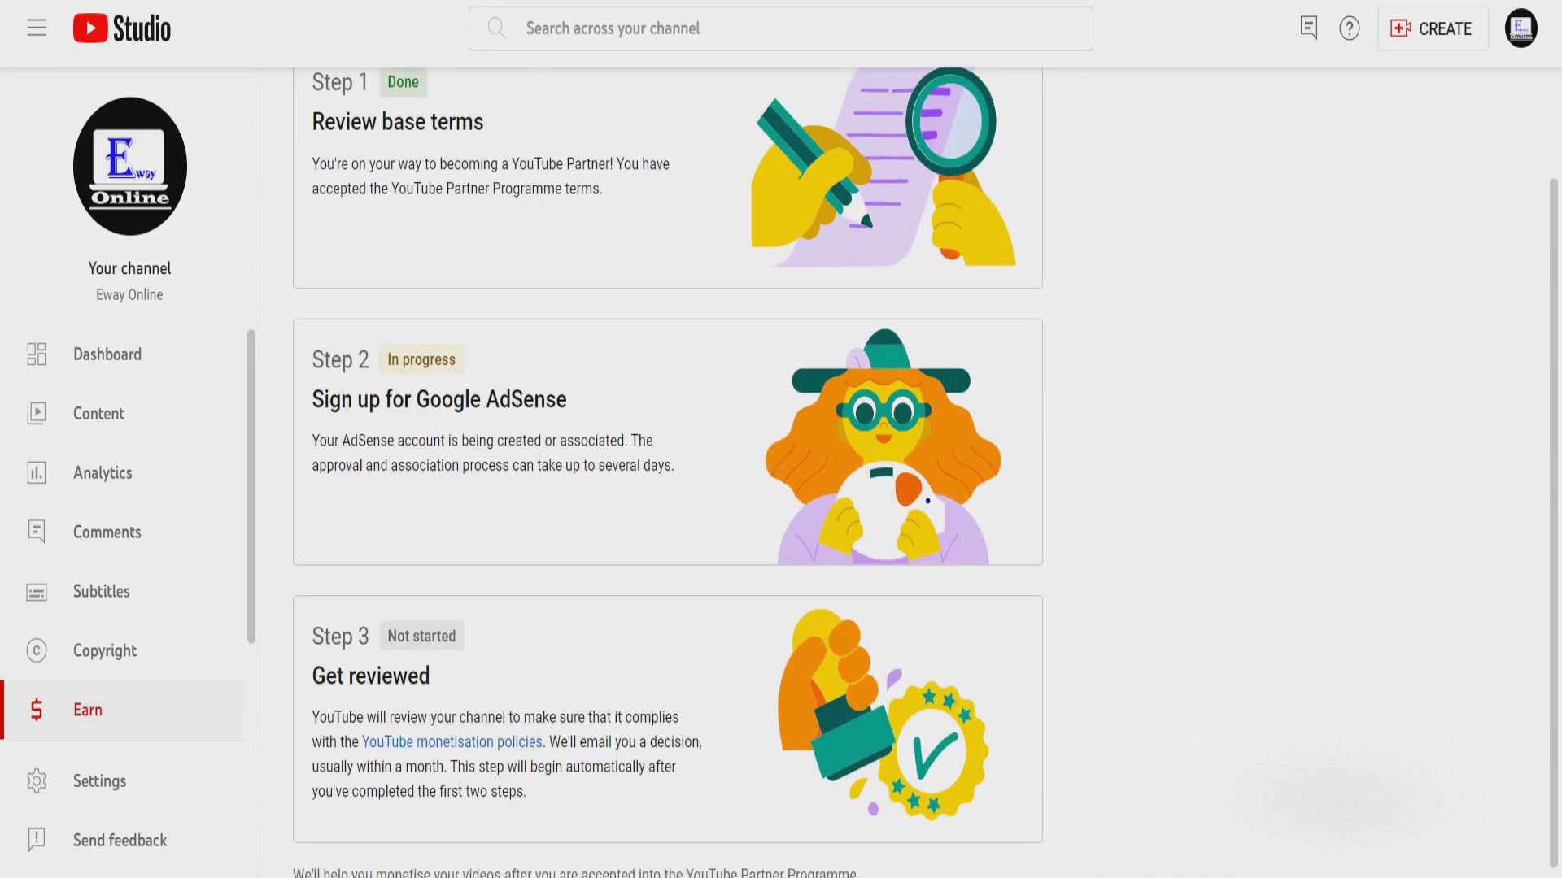
scroll(667, 471, "down", 1)
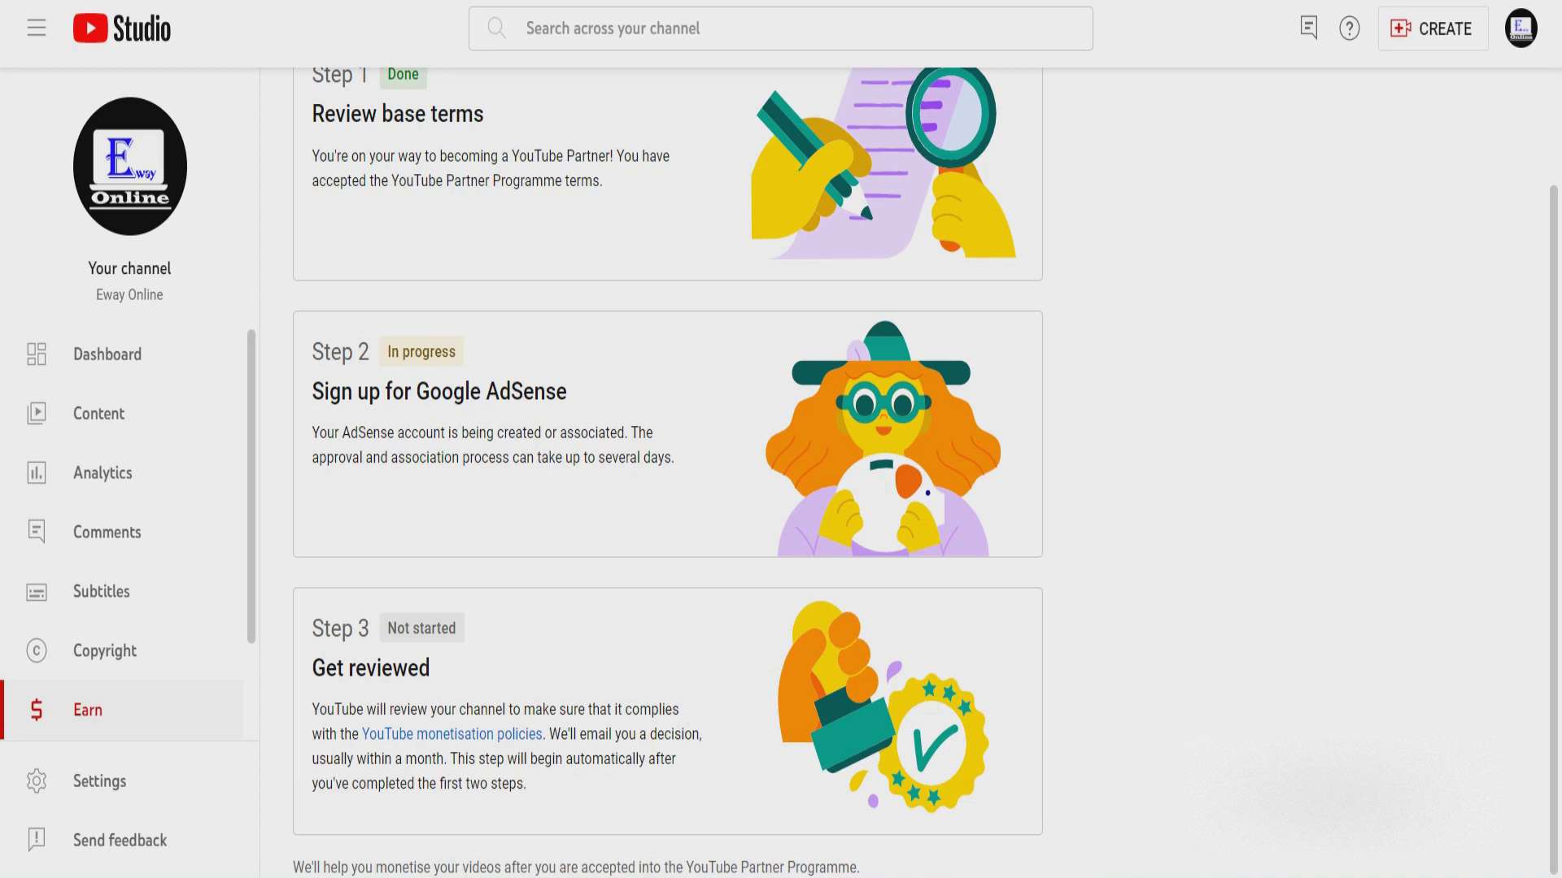
scroll(667, 471, "up", 2)
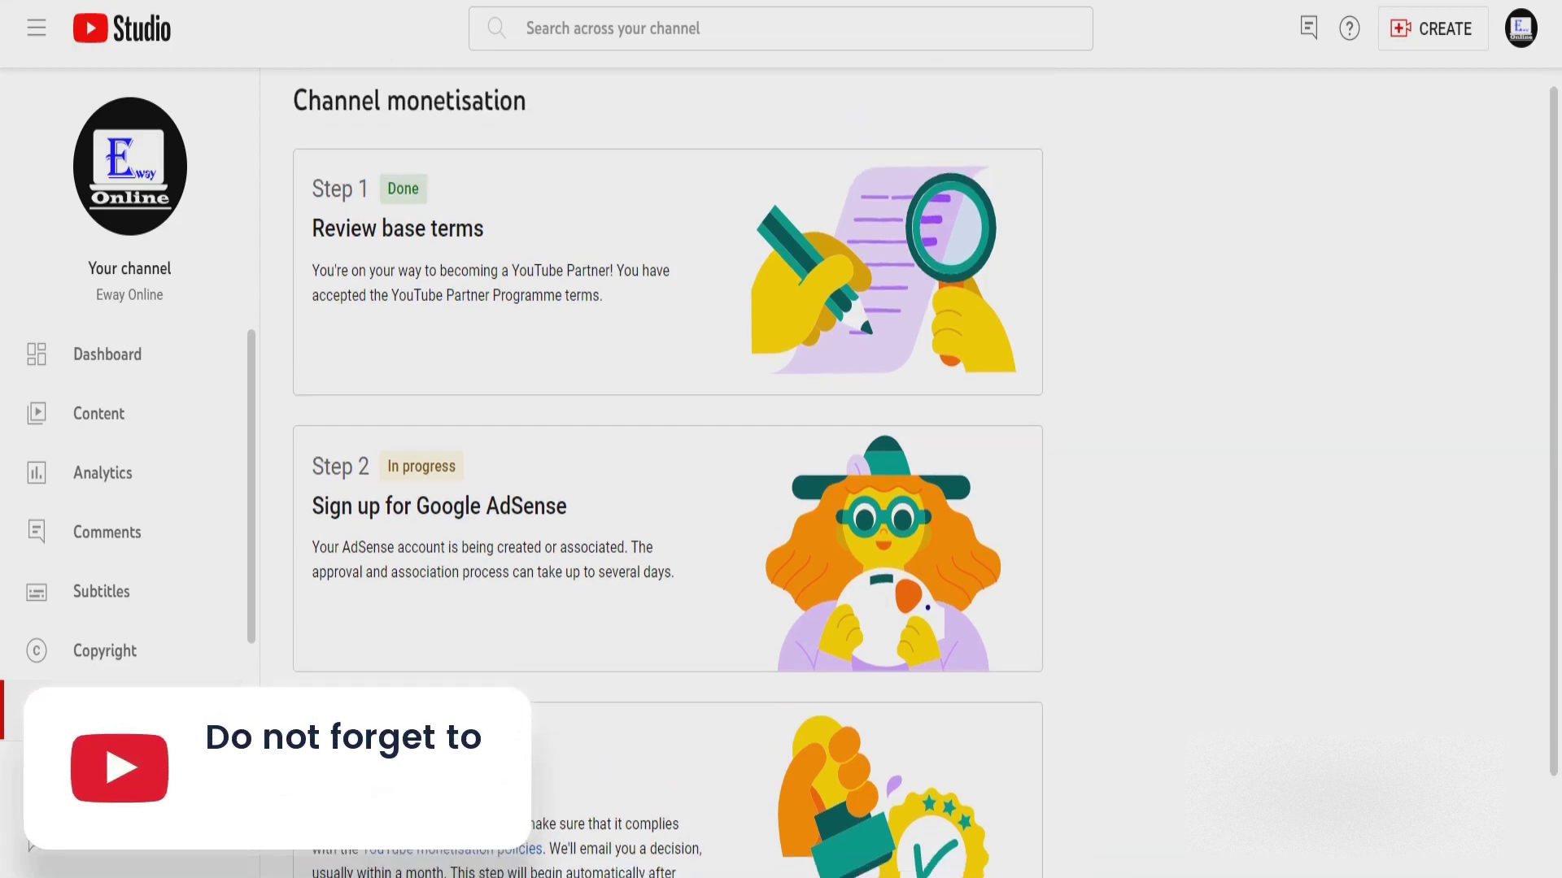
scroll(667, 472, "down", 2)
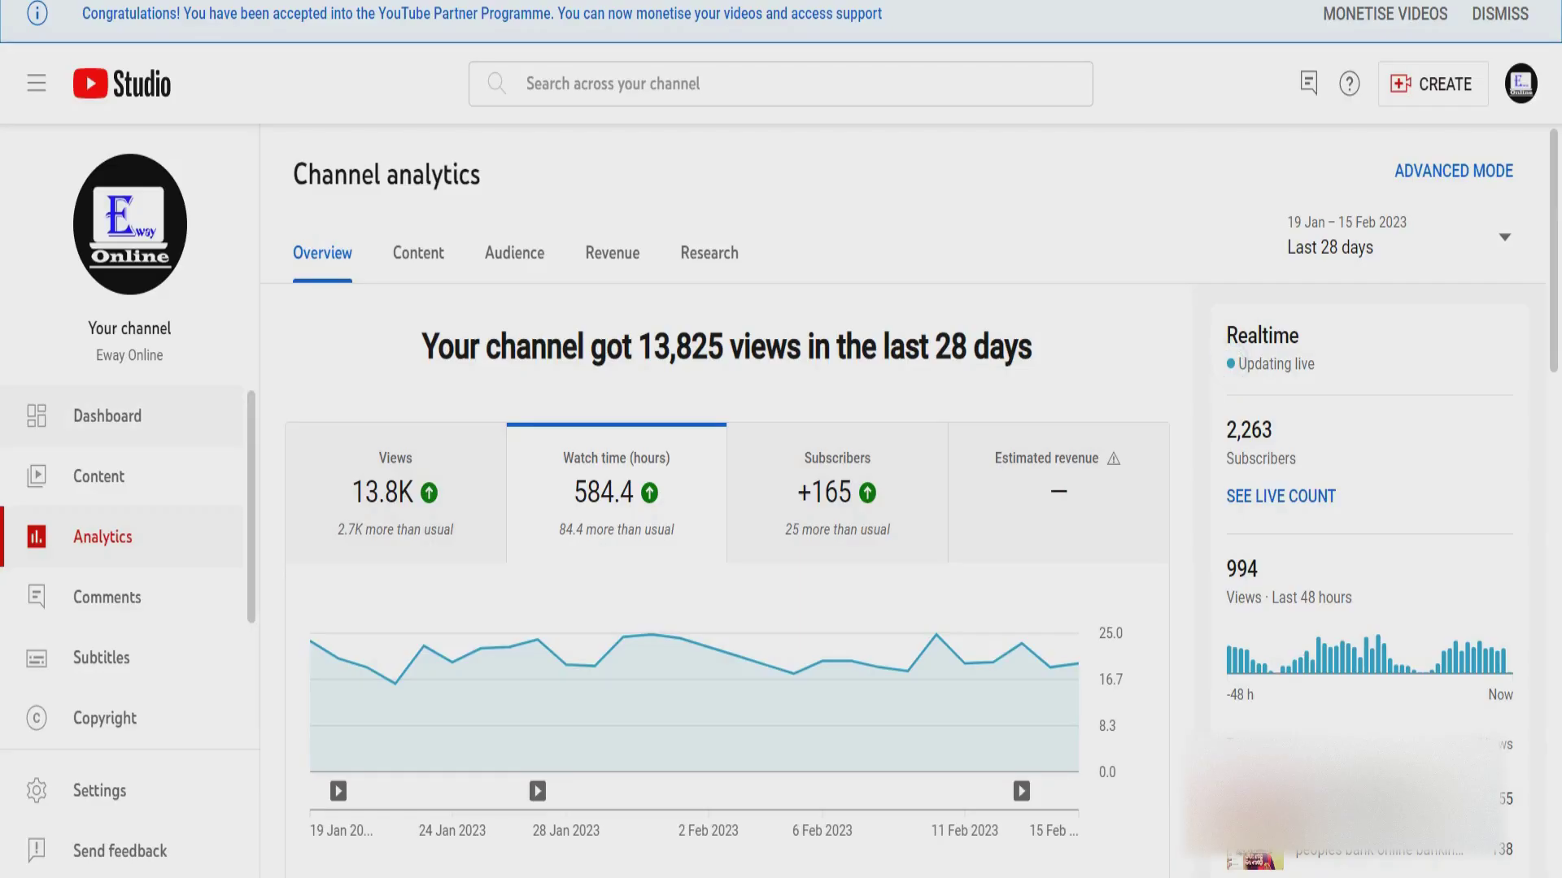
- Go to the channel Dashboard to see the Partner Programme acceptance notice
left_click(107, 416)
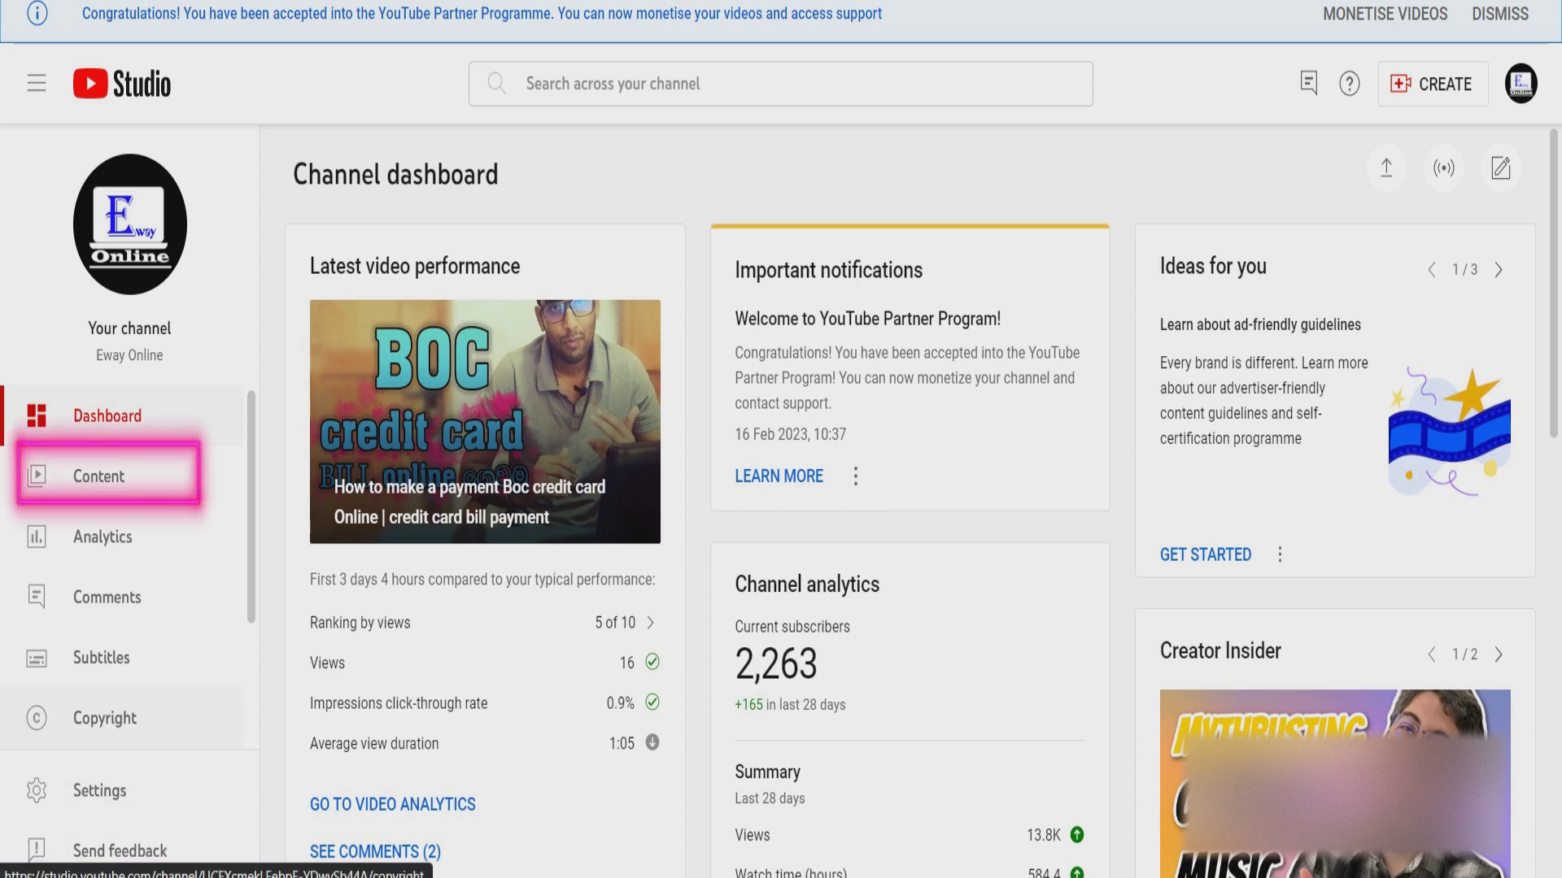
- On the Earn page, confirm watch page and Shorts Feed ads are active, then open the Content list
left_click(105, 717)
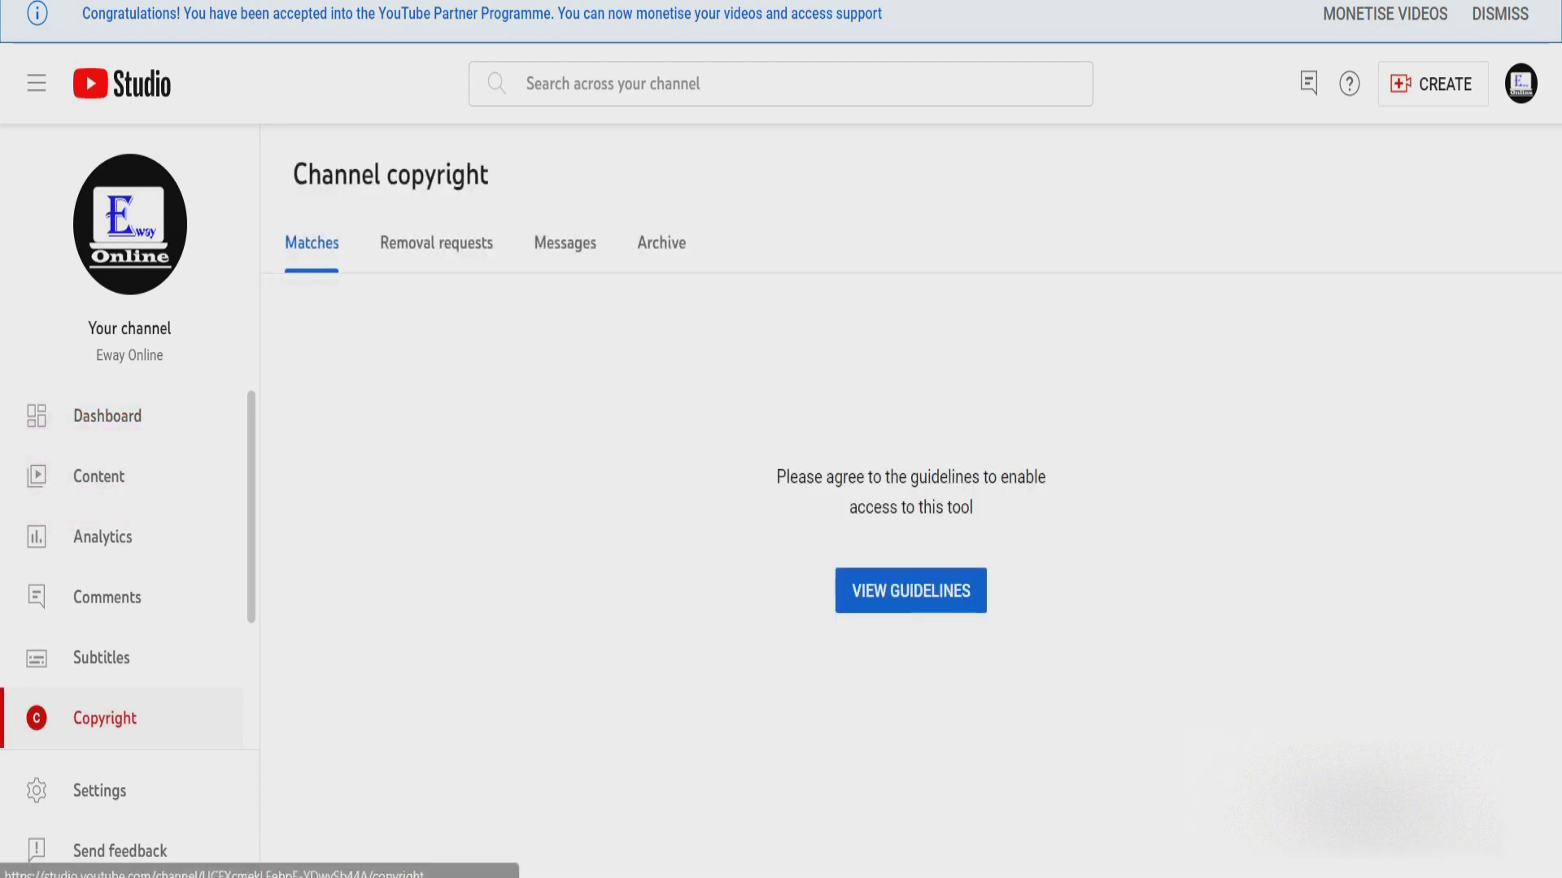
scroll(130, 569, "down", 3)
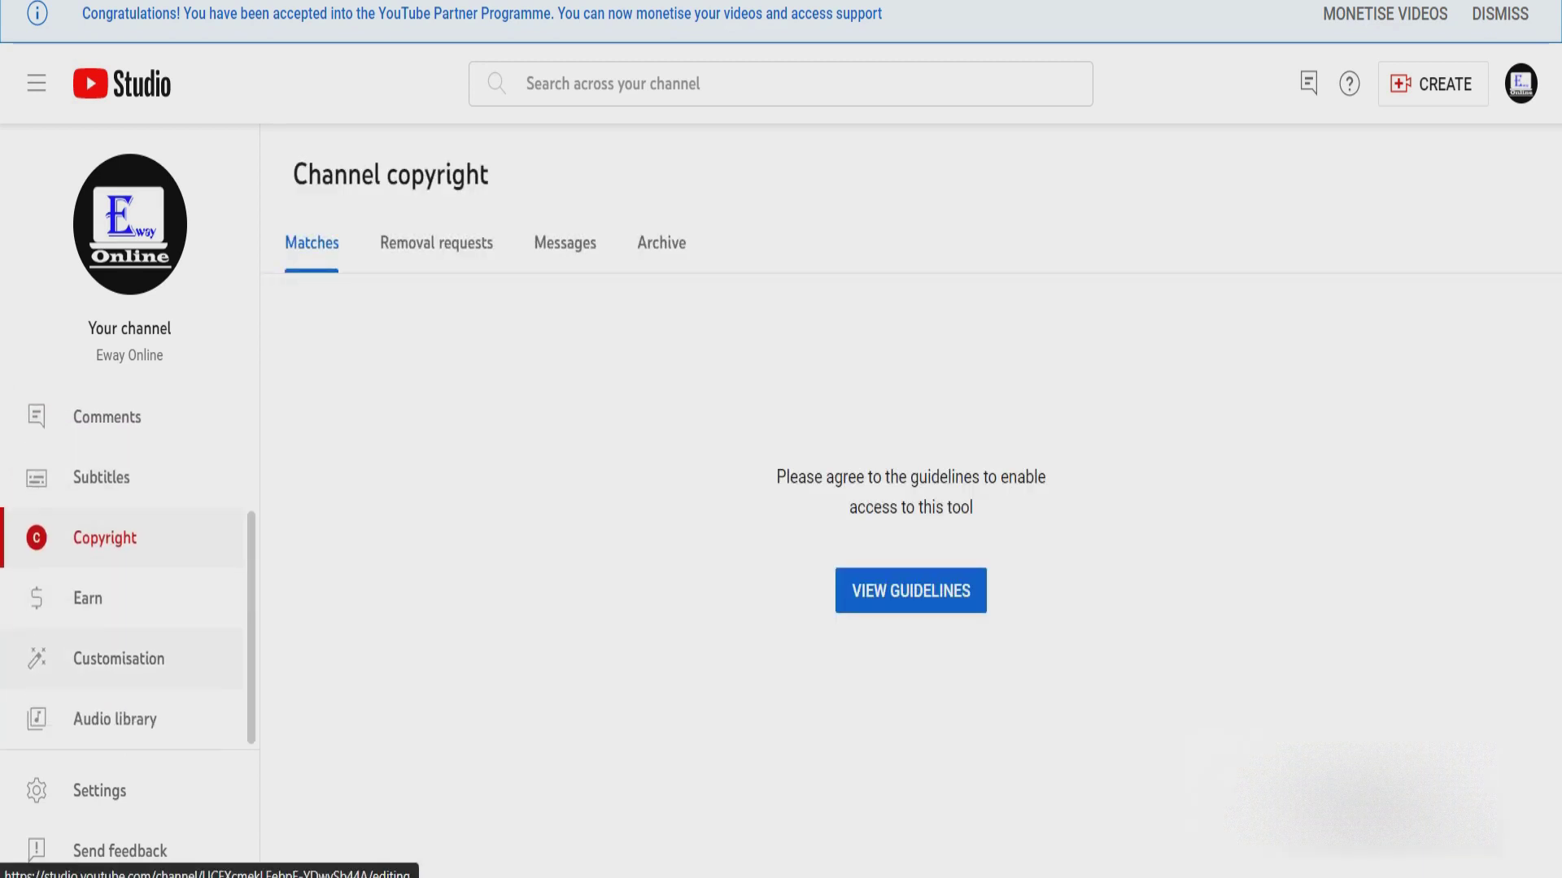
left_click(122, 606)
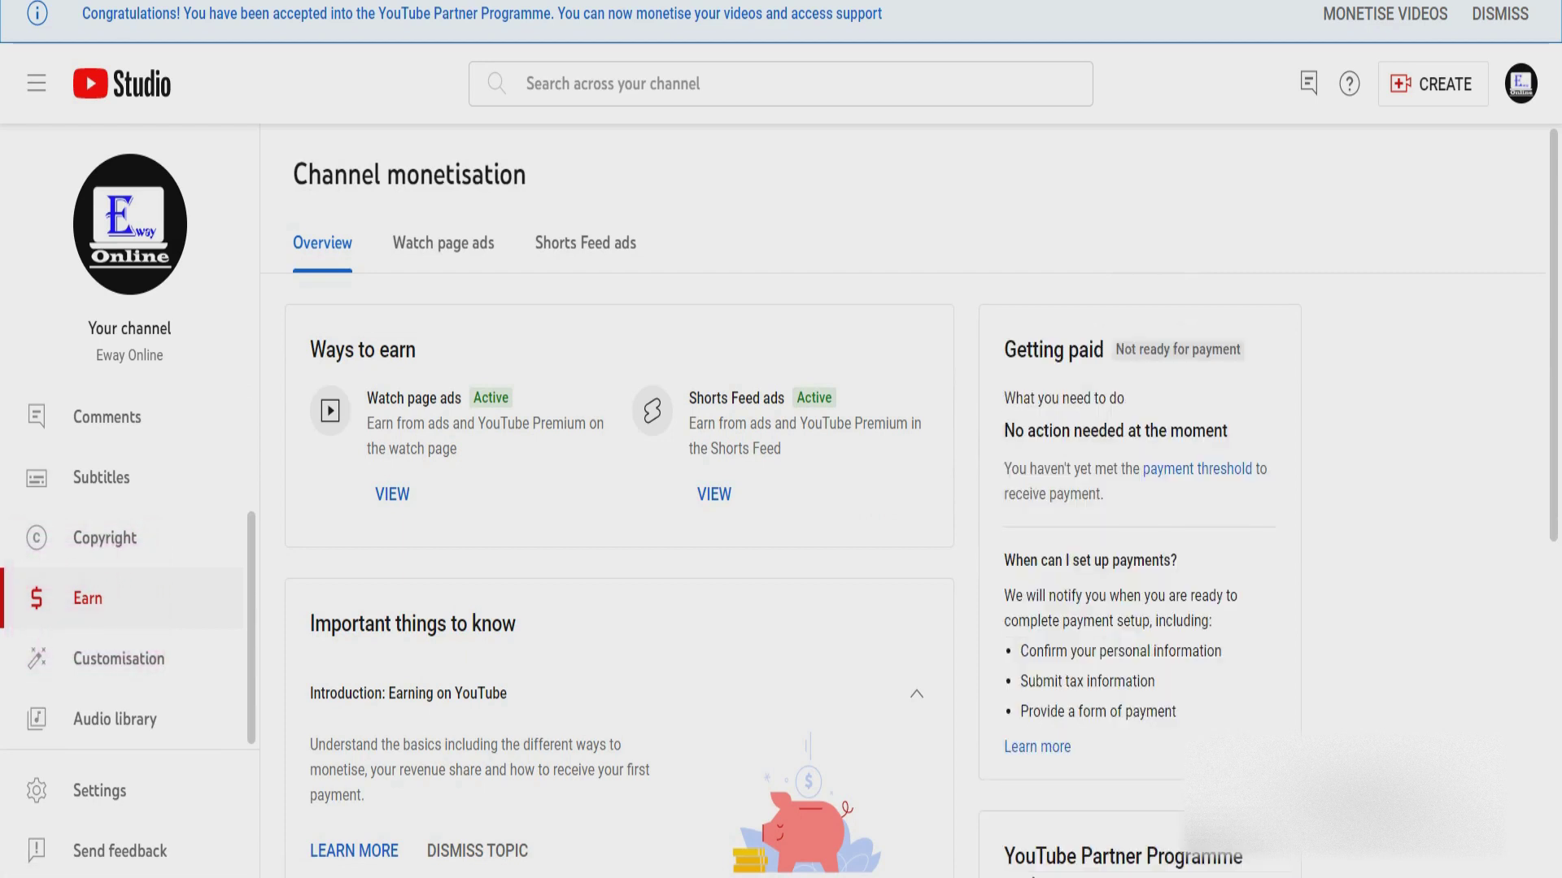
left_click(443, 243)
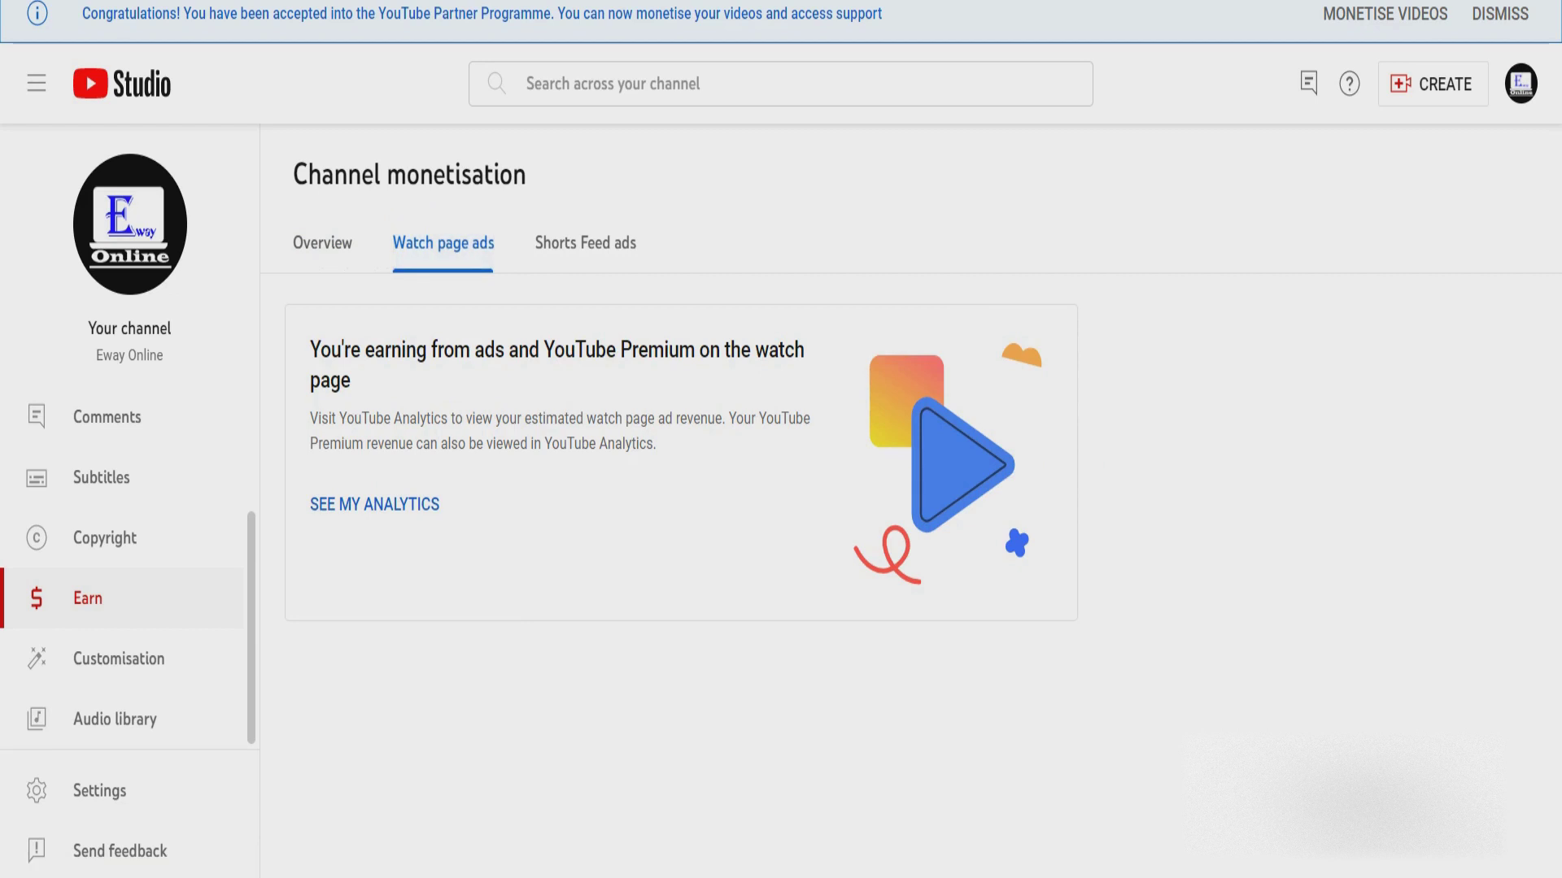
left_click(586, 242)
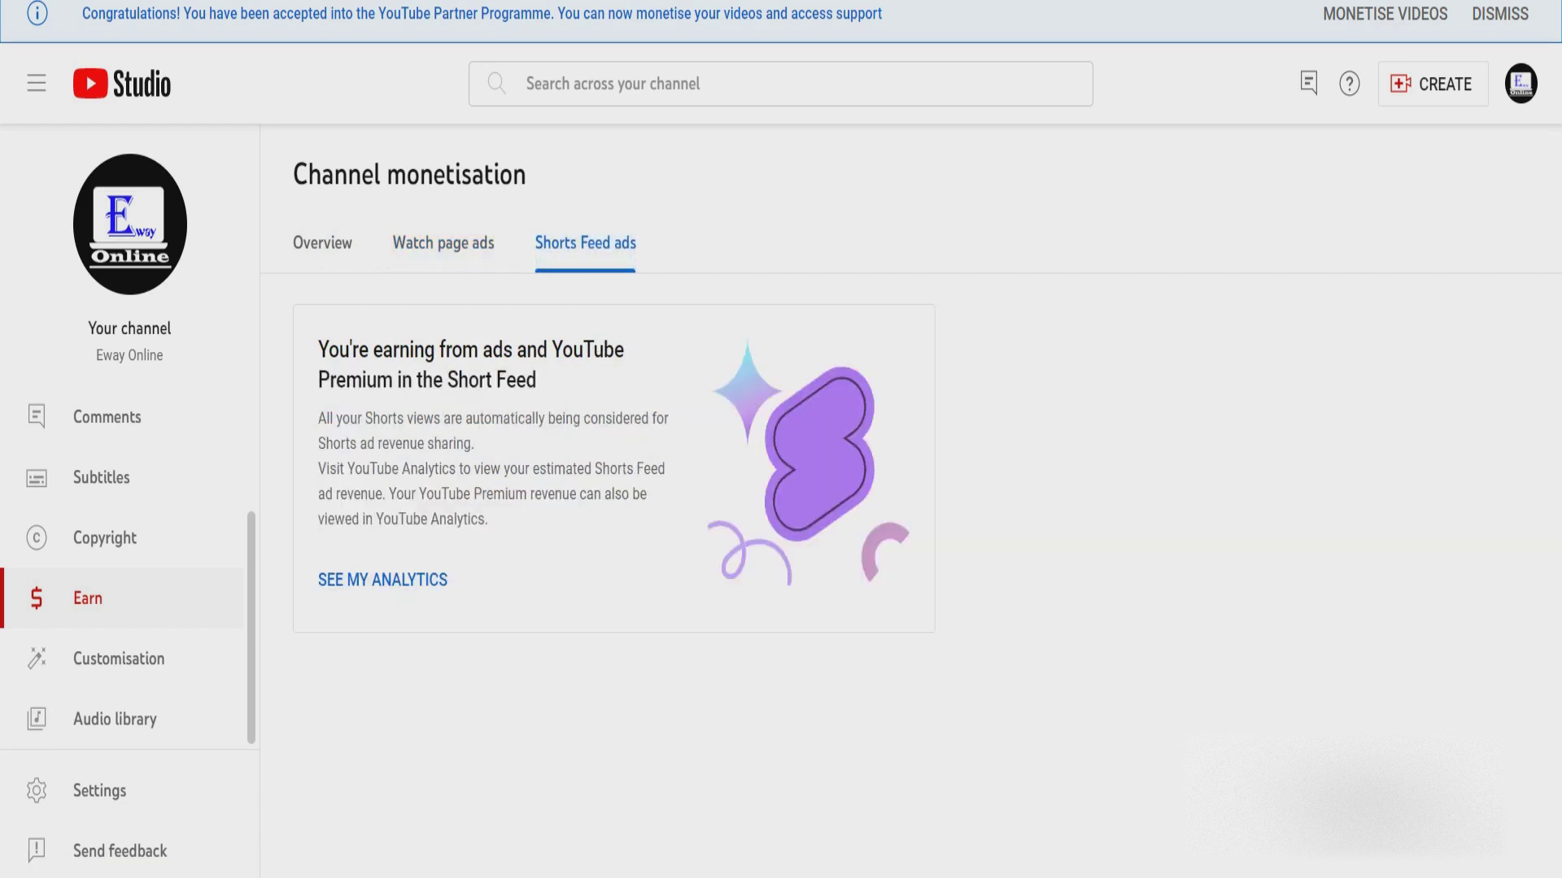
scroll(122, 505, "up", 3)
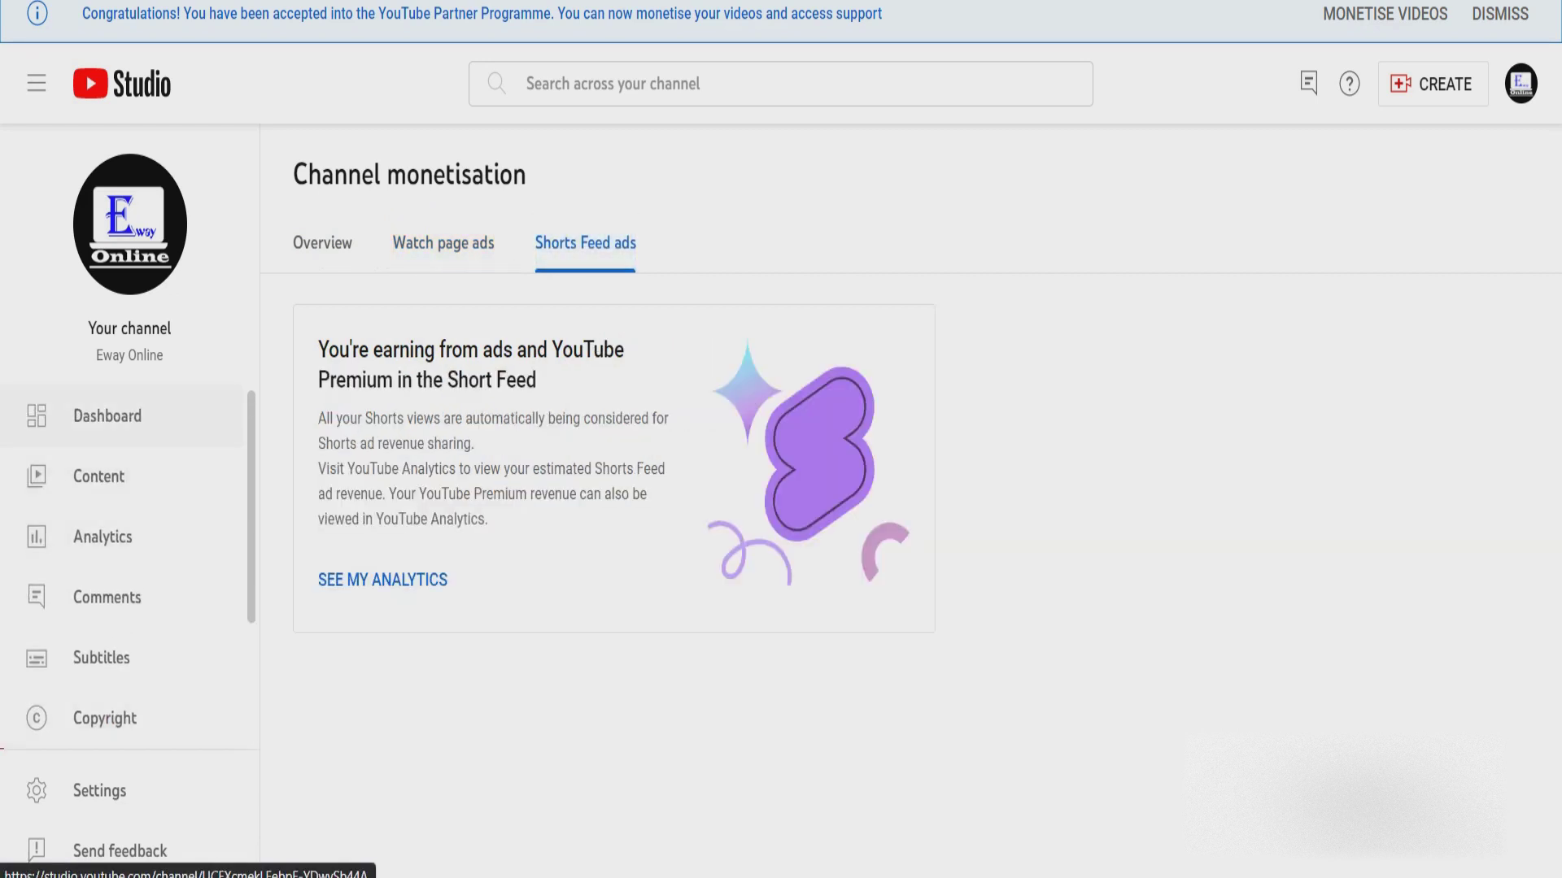
left_click(122, 475)
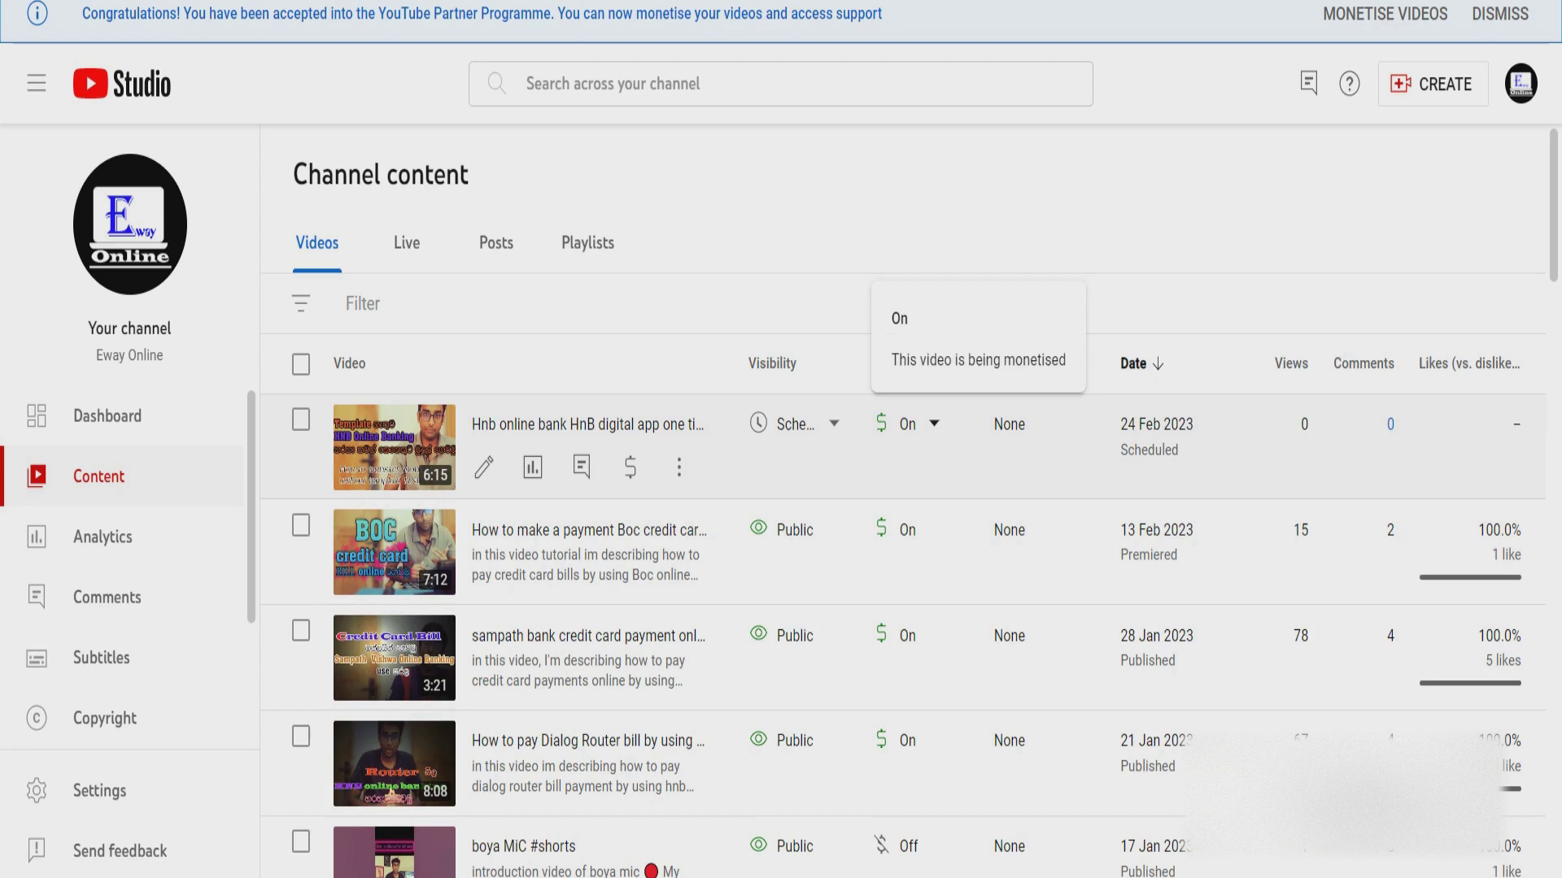
- Check the On monetisation options for the scheduled video and the Boc credit card video, leaving both unchanged
left_click(934, 424)
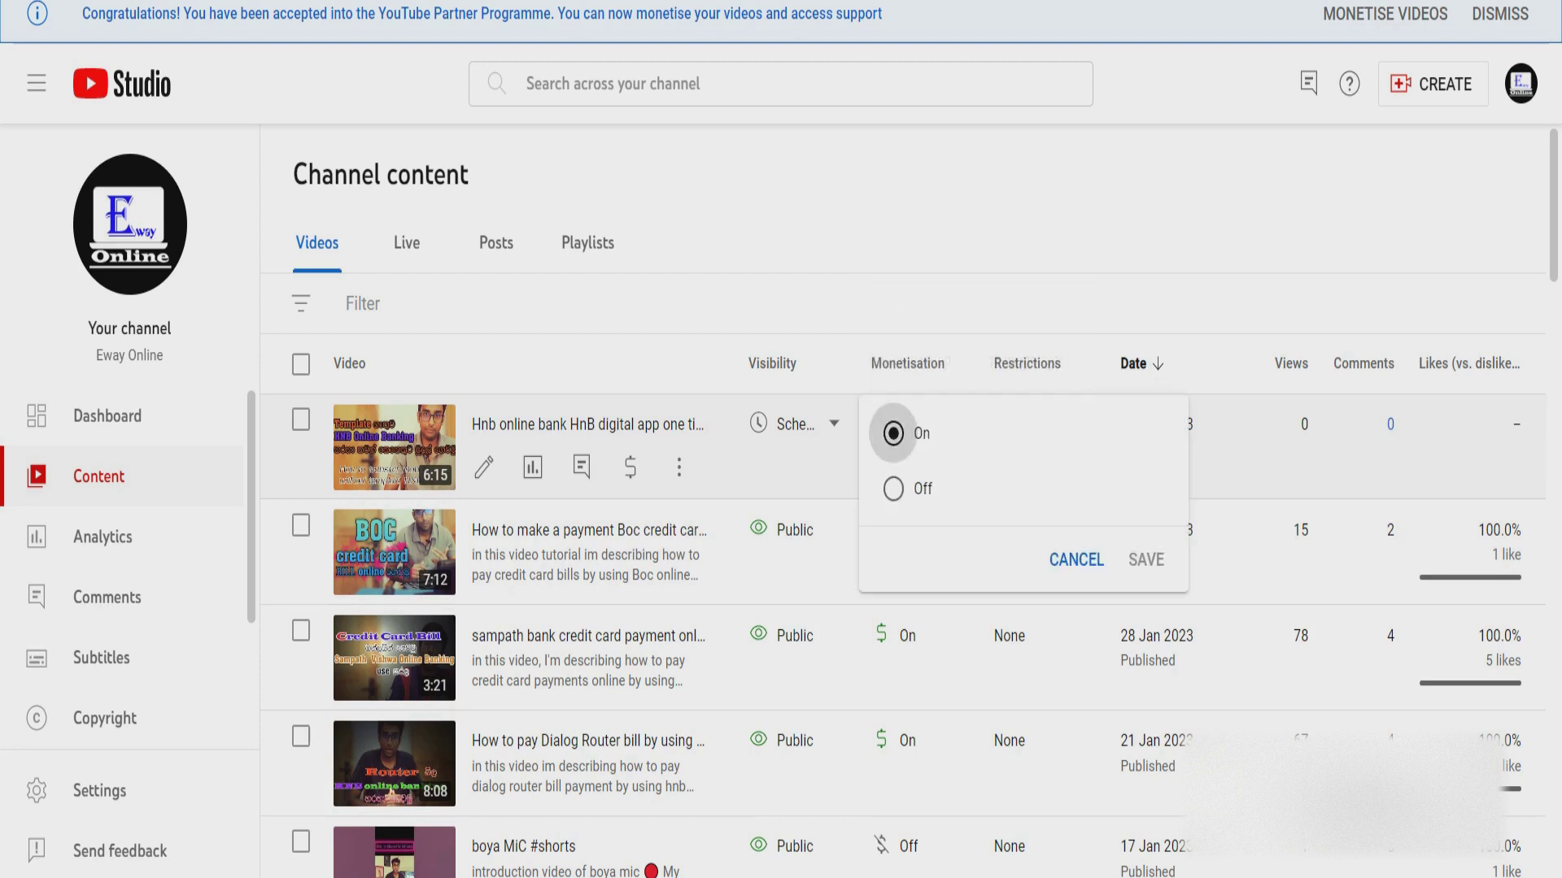
key("Escape")
left_click(934, 529)
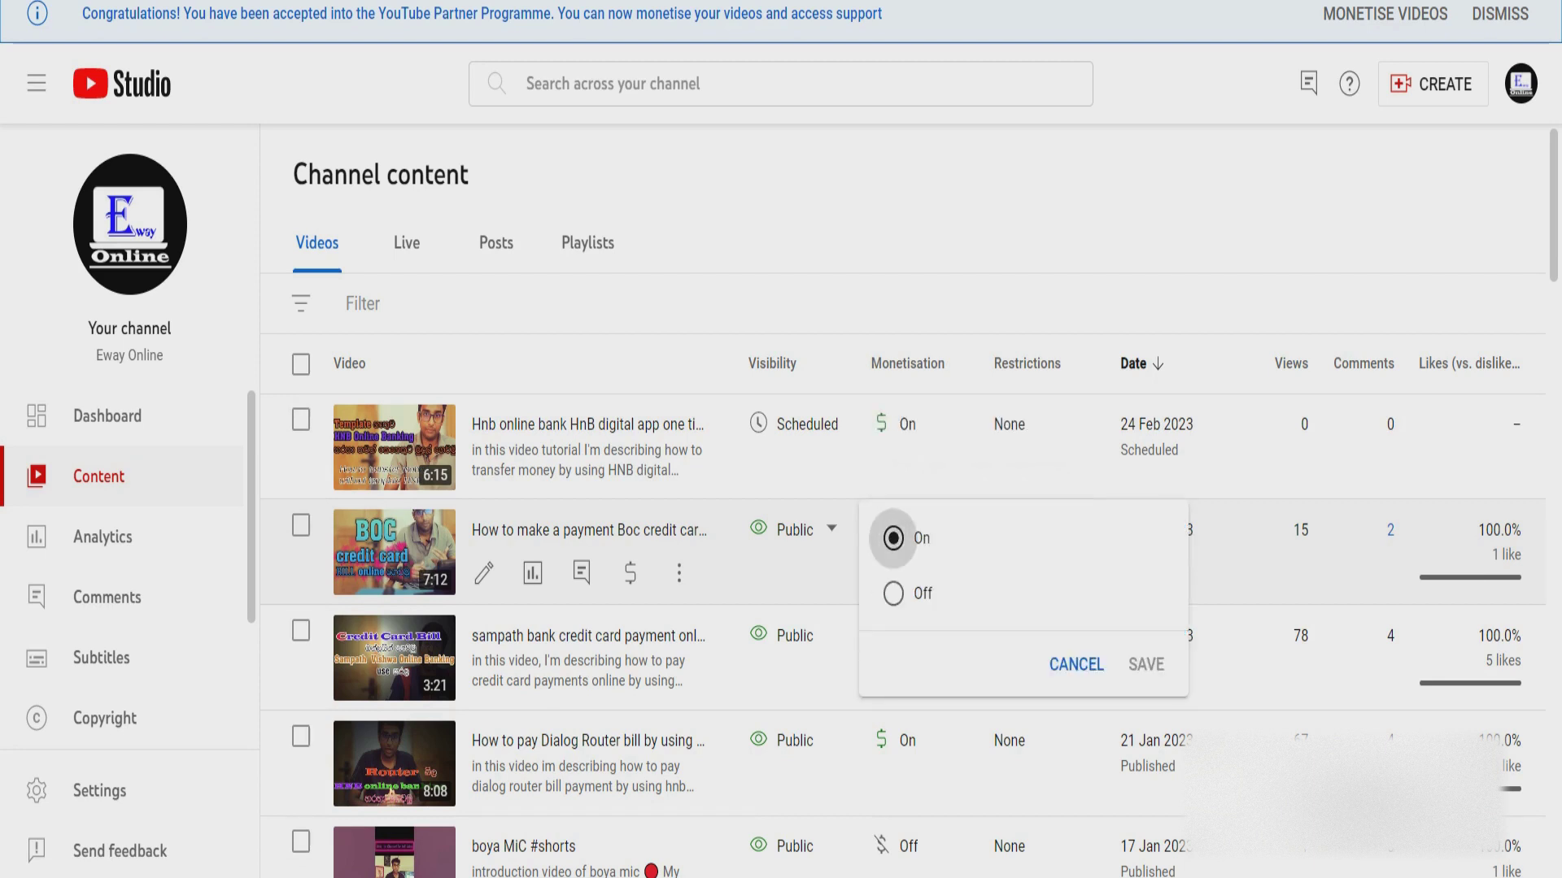
left_click(1075, 664)
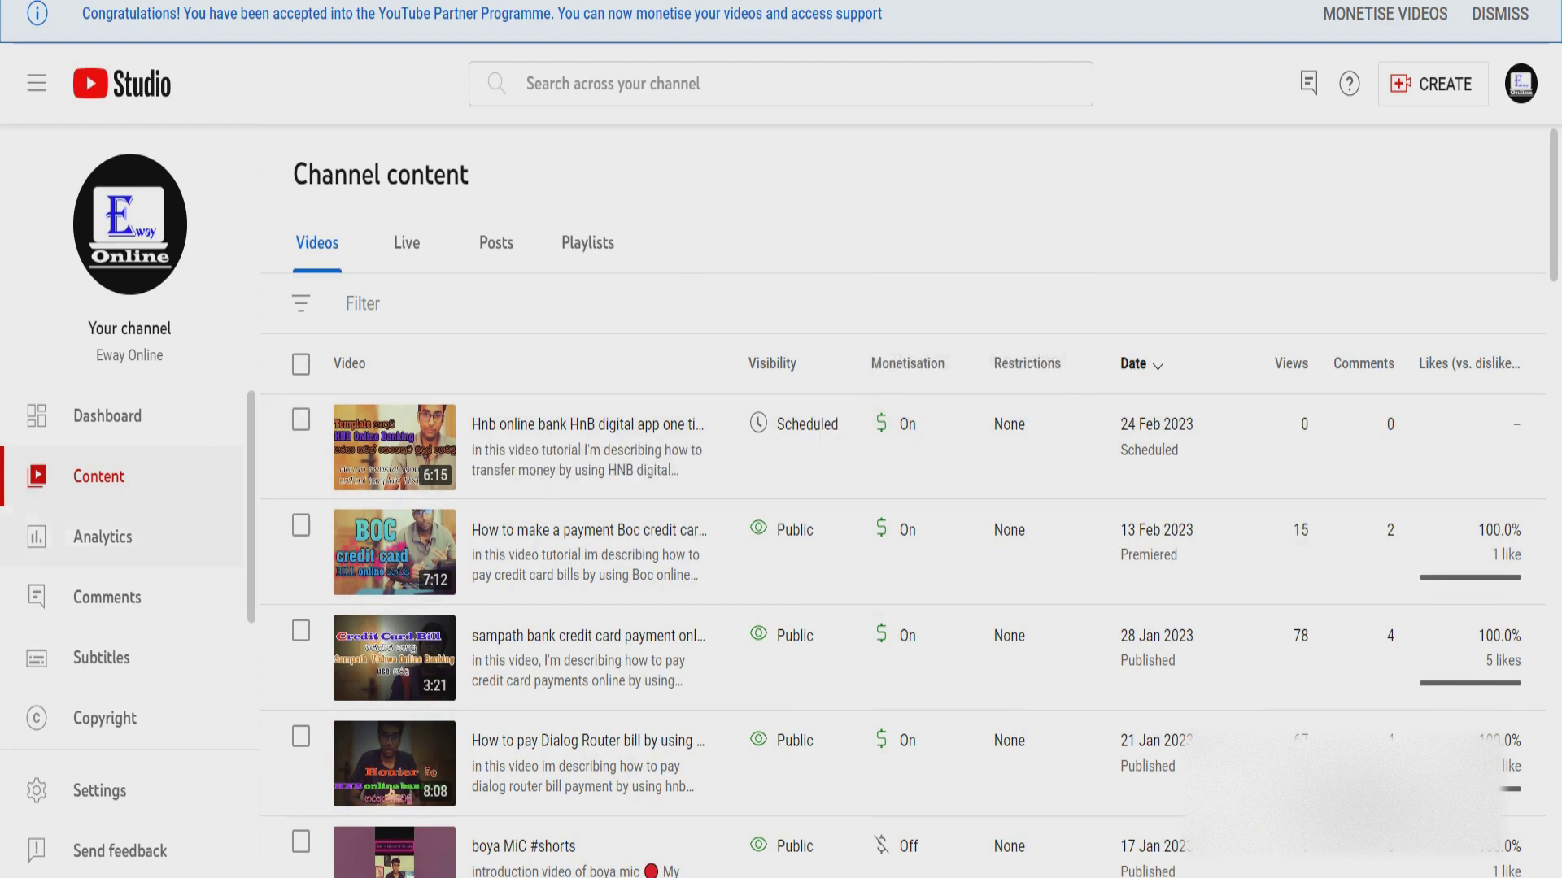
- Return to the channel Dashboard
scroll(130, 569, "down", 3)
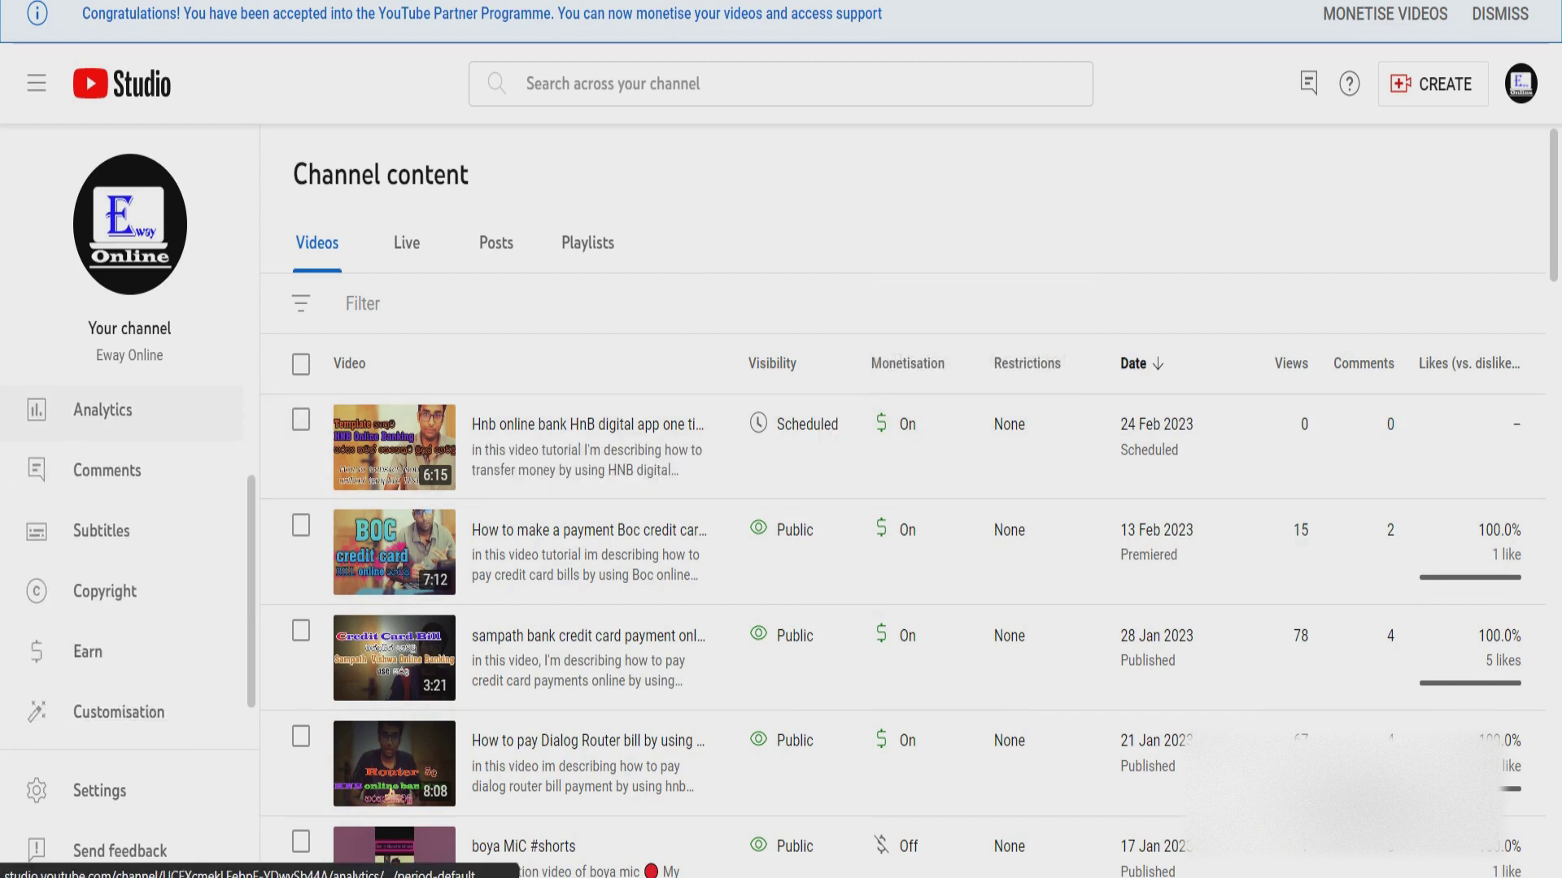
scroll(130, 569, "up", 3)
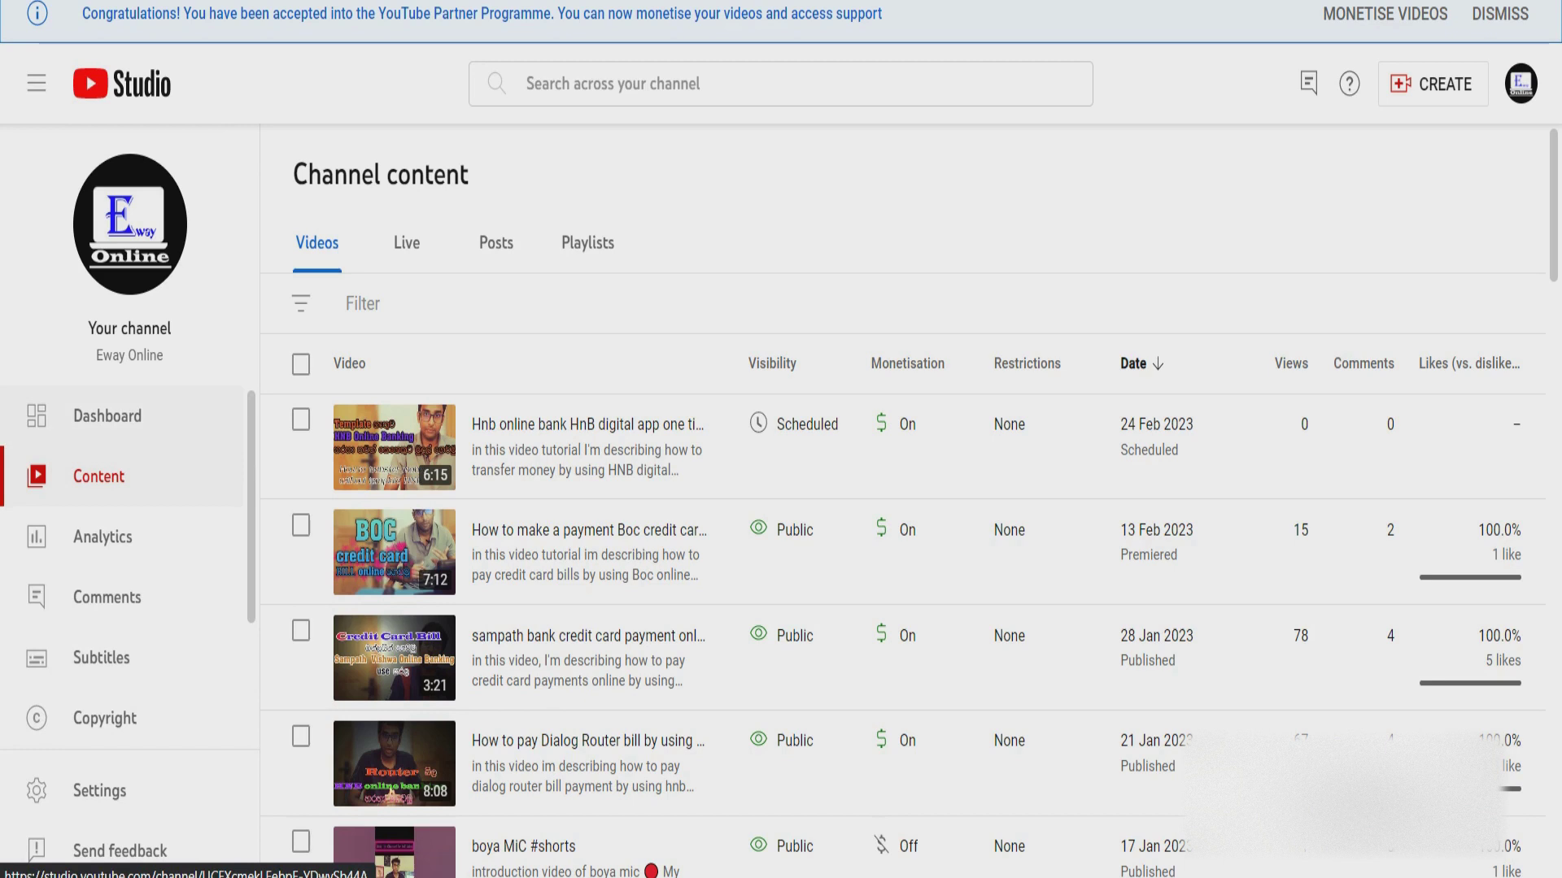
left_click(107, 415)
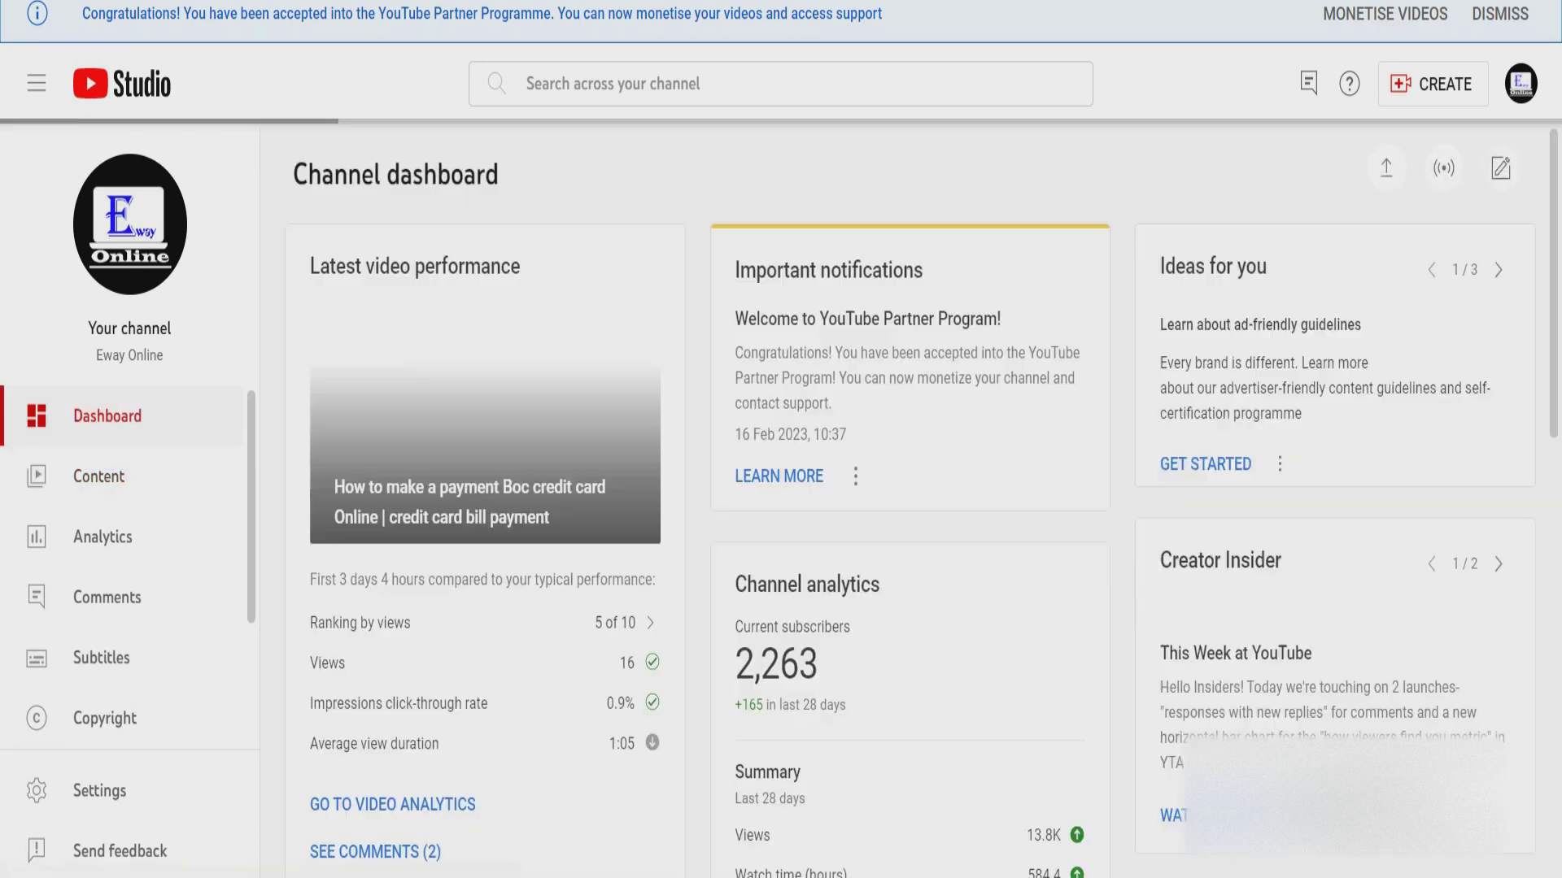